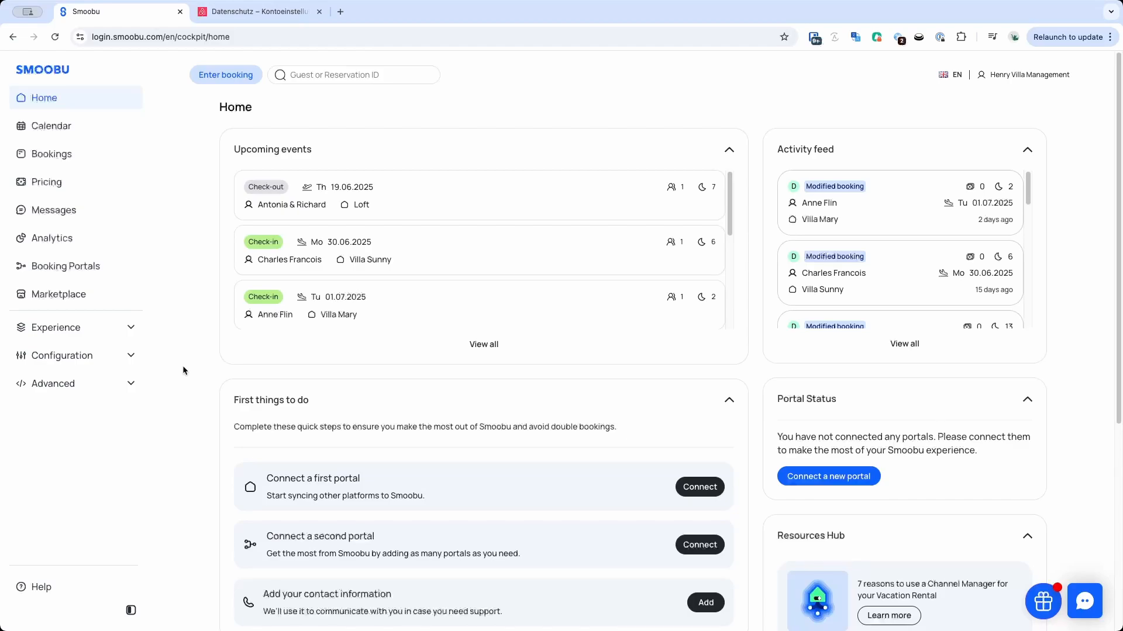
# Review the home dashboard's upcoming events, activity feed, portal status and resource sections.
pyautogui.click(47, 99)
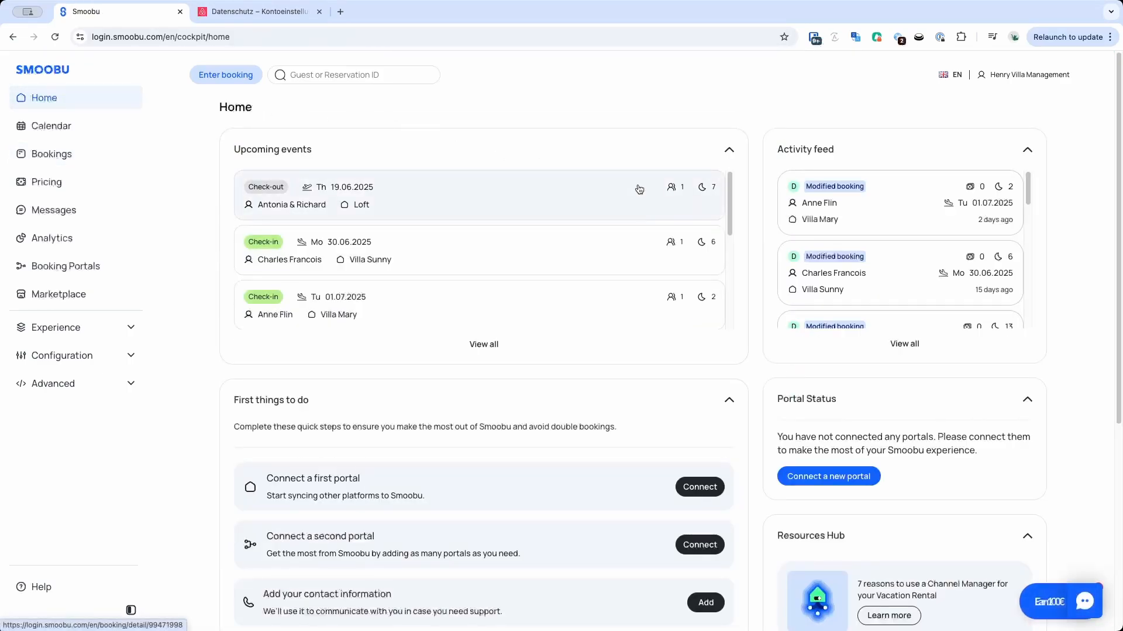
pyautogui.moveTo(731, 209); pyautogui.dragTo(731, 253)
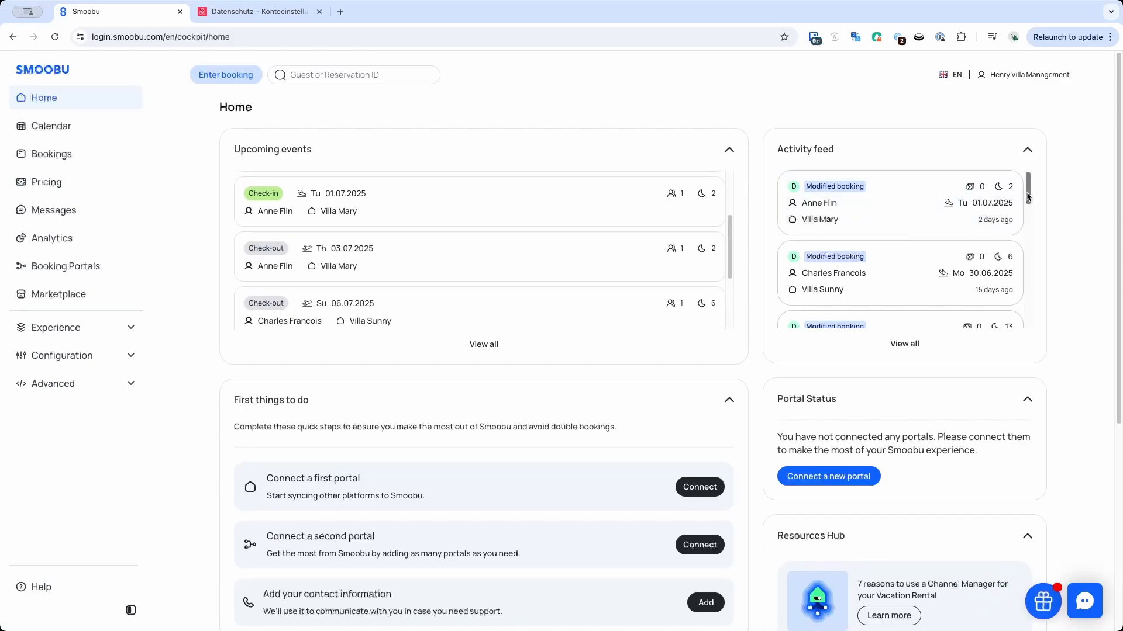
pyautogui.moveTo(1029, 196); pyautogui.dragTo(1028, 252)
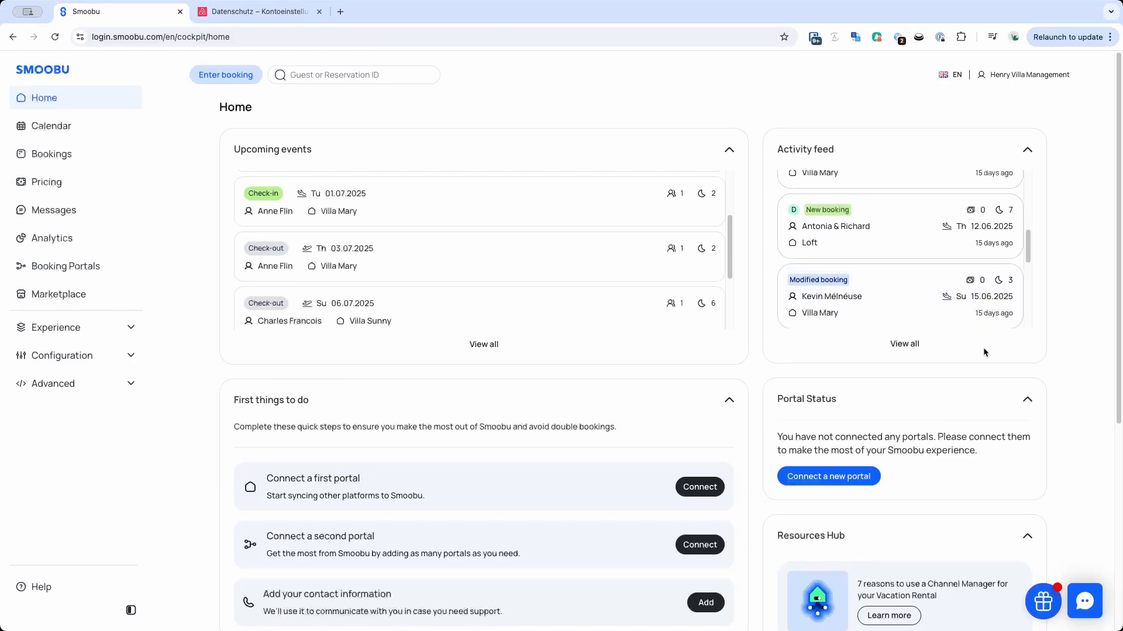
pyautogui.click(1029, 404)
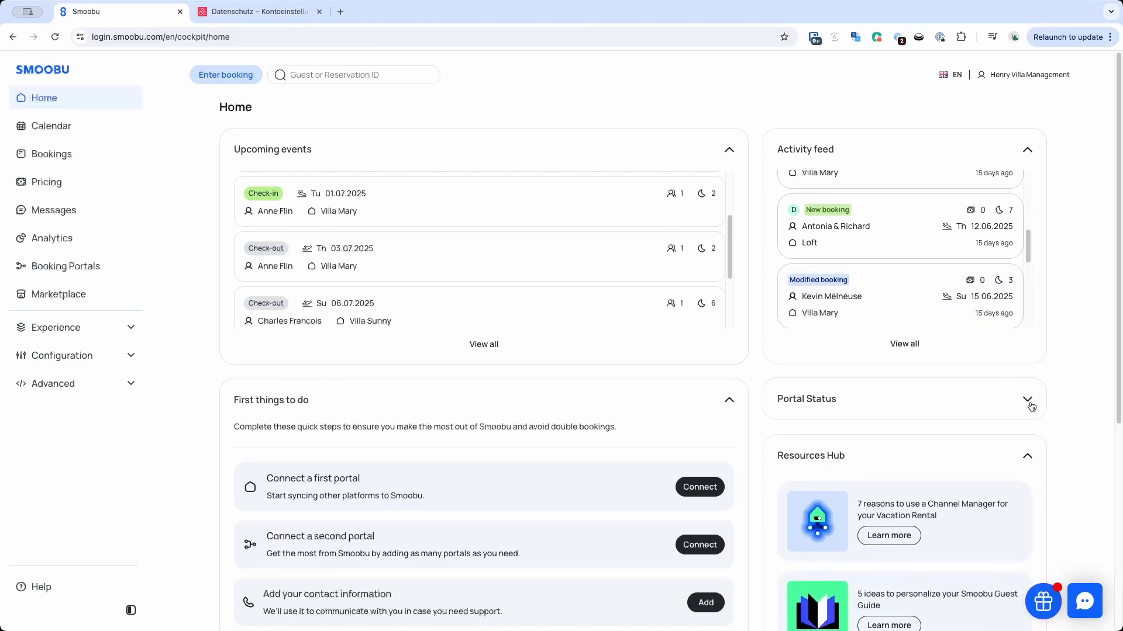
pyautogui.click(1029, 404)
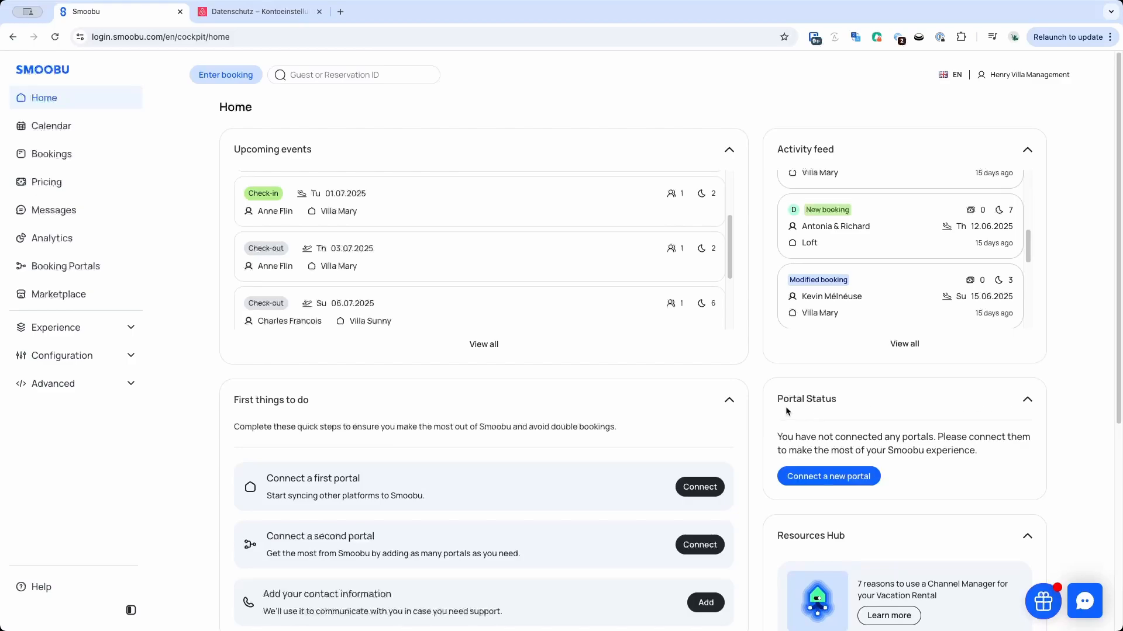
pyautogui.scroll(-3, 778, 413)
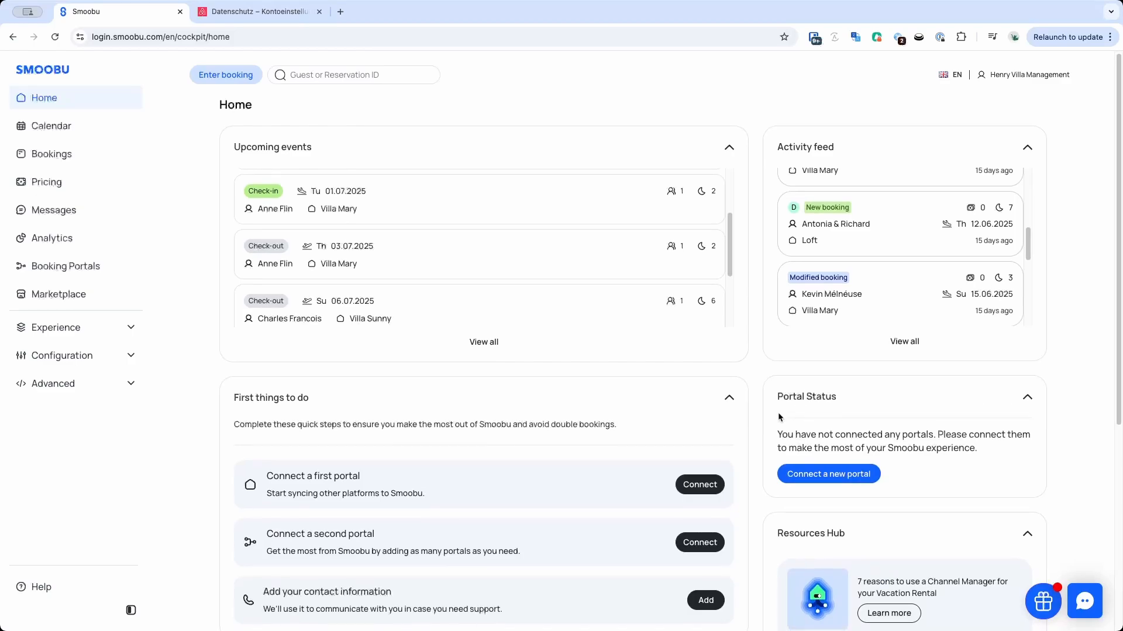
pyautogui.scroll(-4, 777, 412)
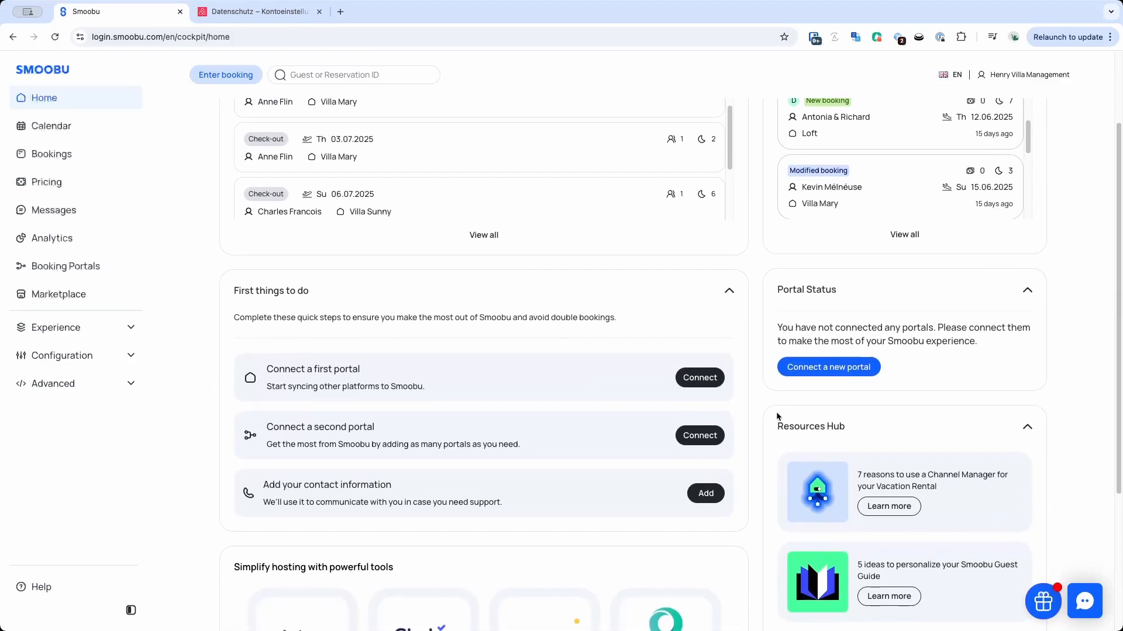
pyautogui.scroll(-3, 777, 412)
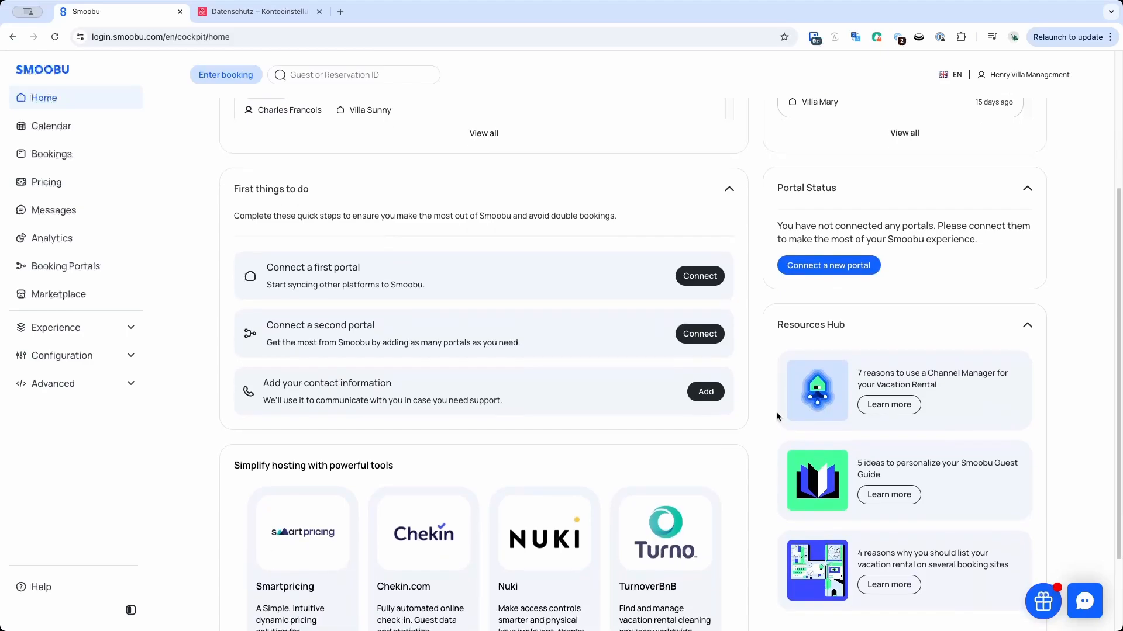
pyautogui.scroll(-1, 775, 412)
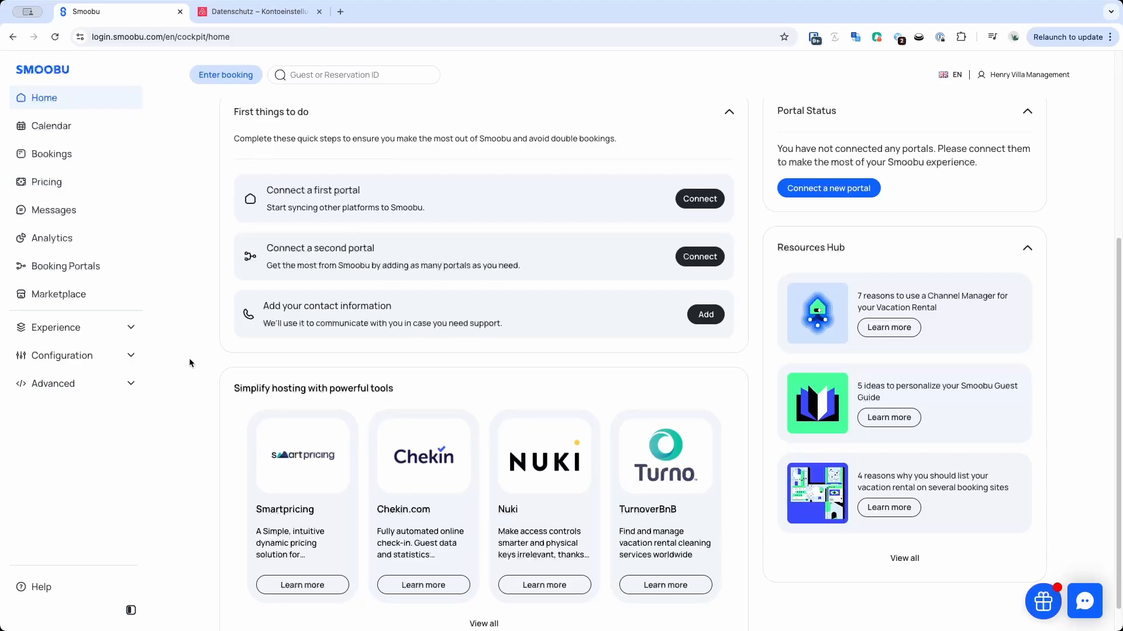
# Add a new accommodation named TEST in the properties configuration.
pyautogui.click(80, 362)
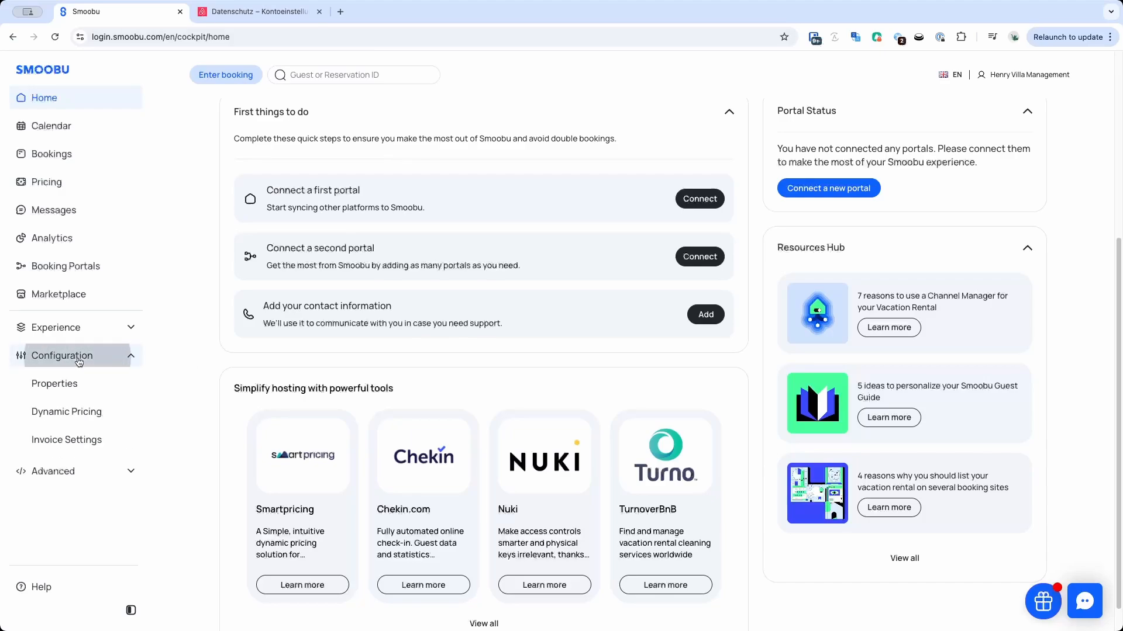
pyautogui.click(56, 386)
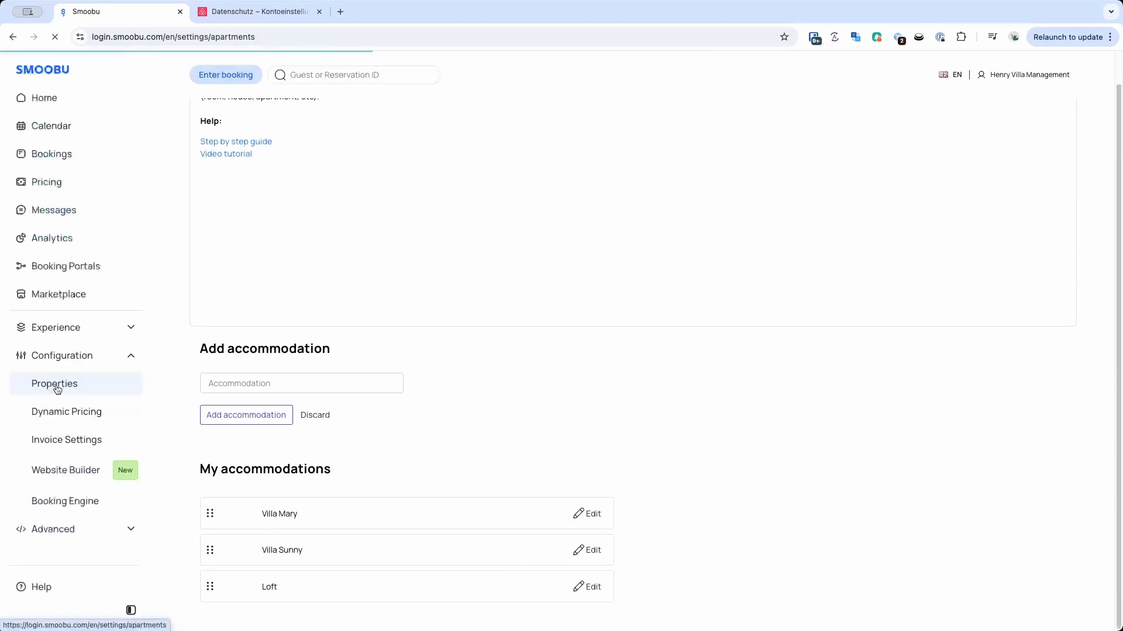
pyautogui.click(223, 385)
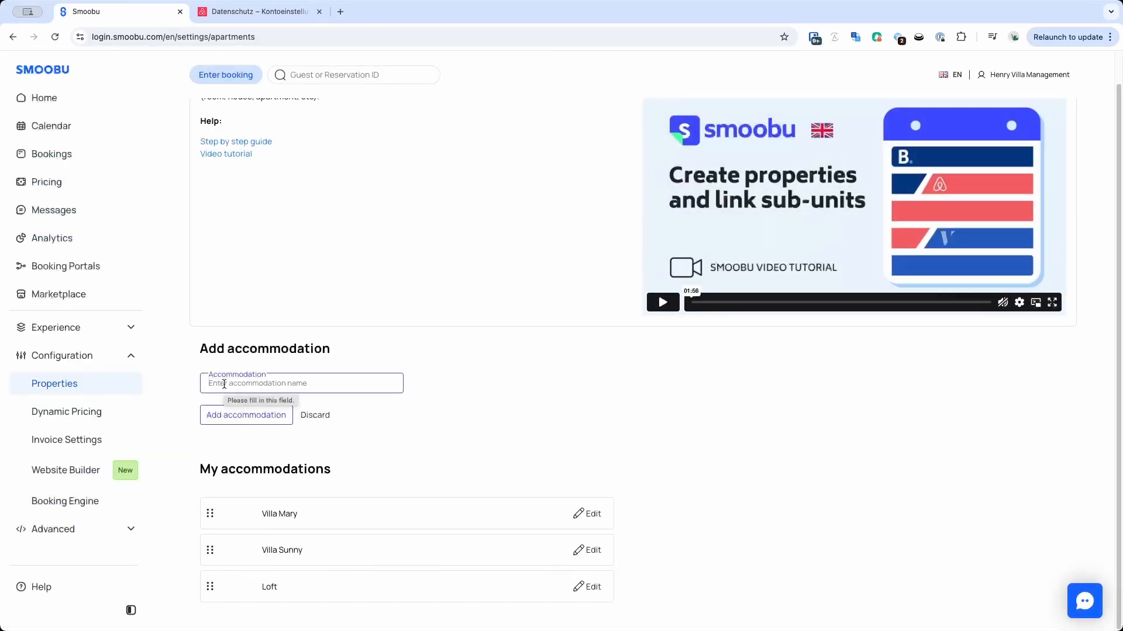
pyautogui.write('test')
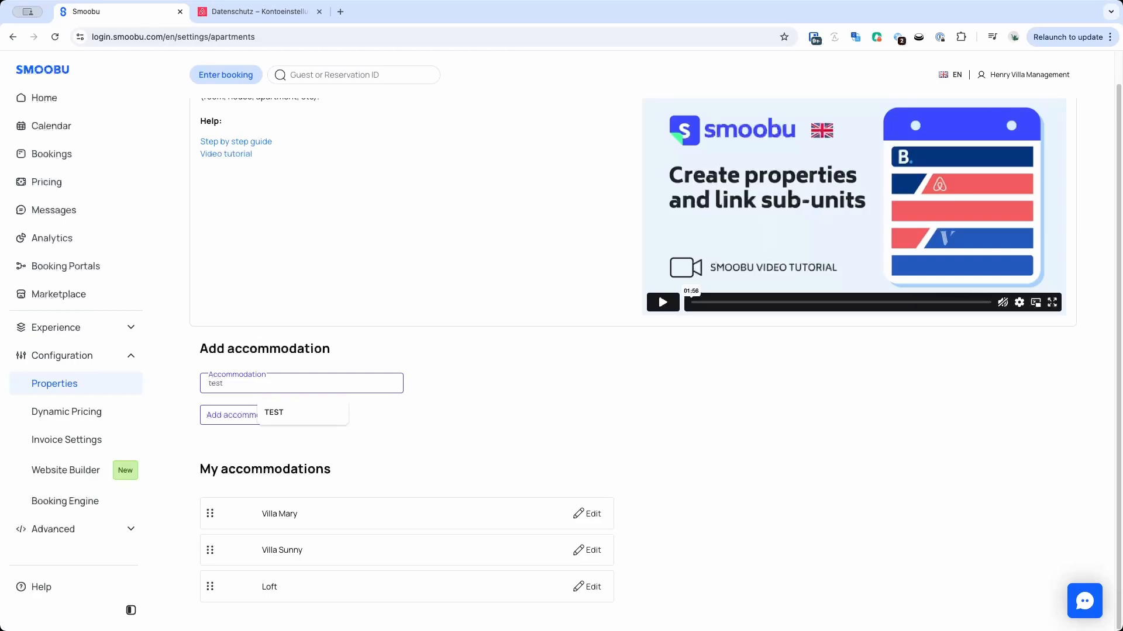
pyautogui.click(272, 414)
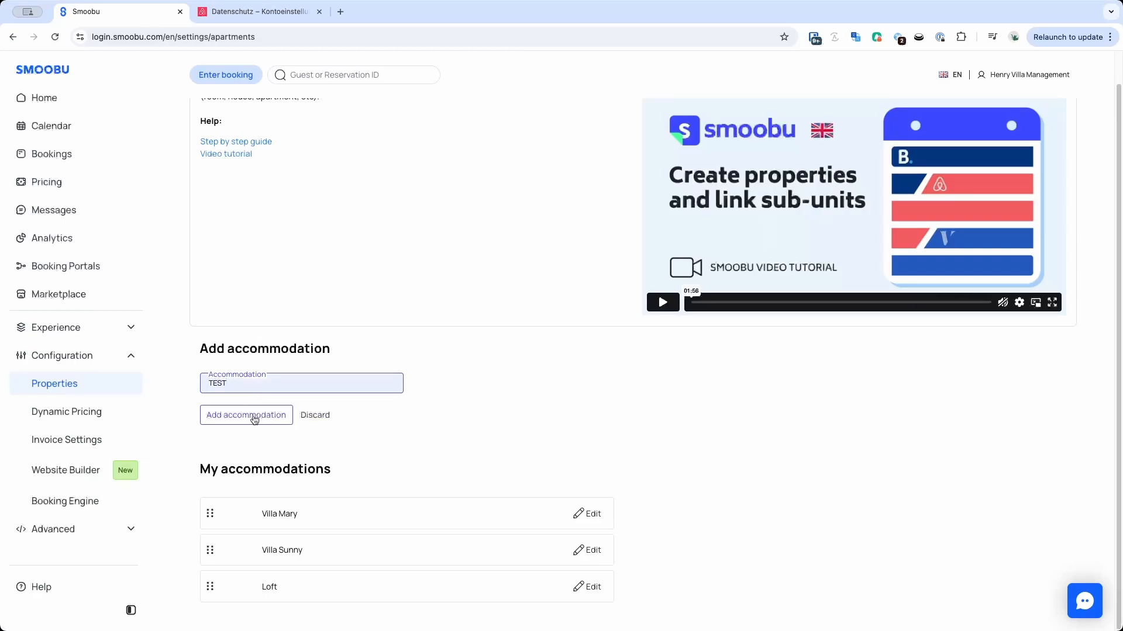
pyautogui.click(252, 420)
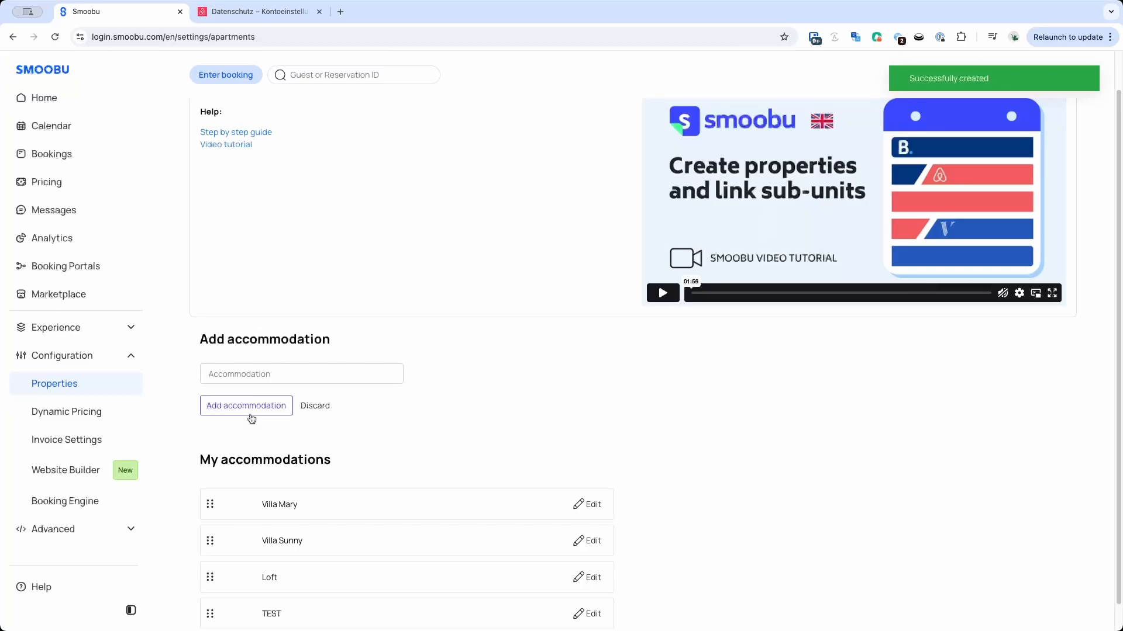
# Review the TEST accommodation's edit settings, including block days before booking, and save the form.
pyautogui.scroll(-1, 426, 436)
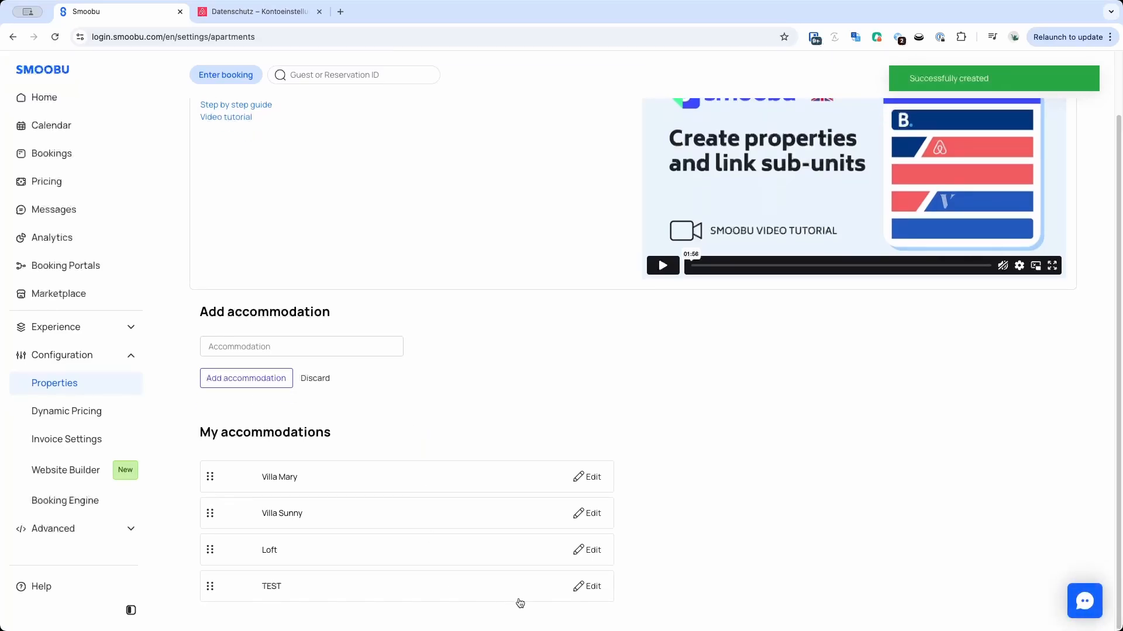
pyautogui.click(594, 587)
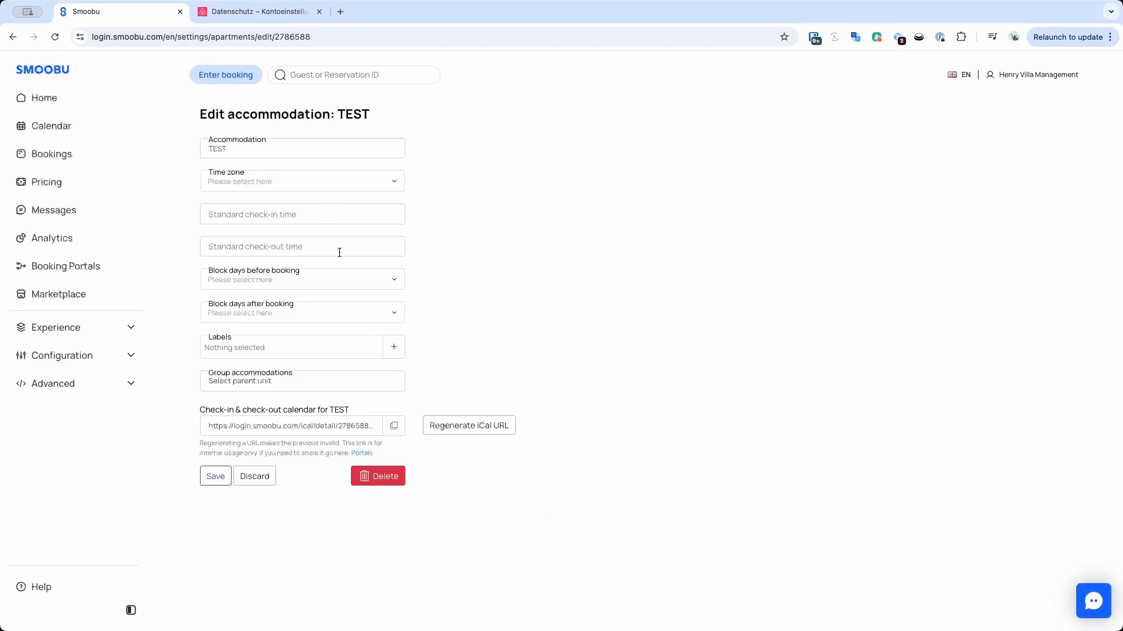
pyautogui.click(340, 275)
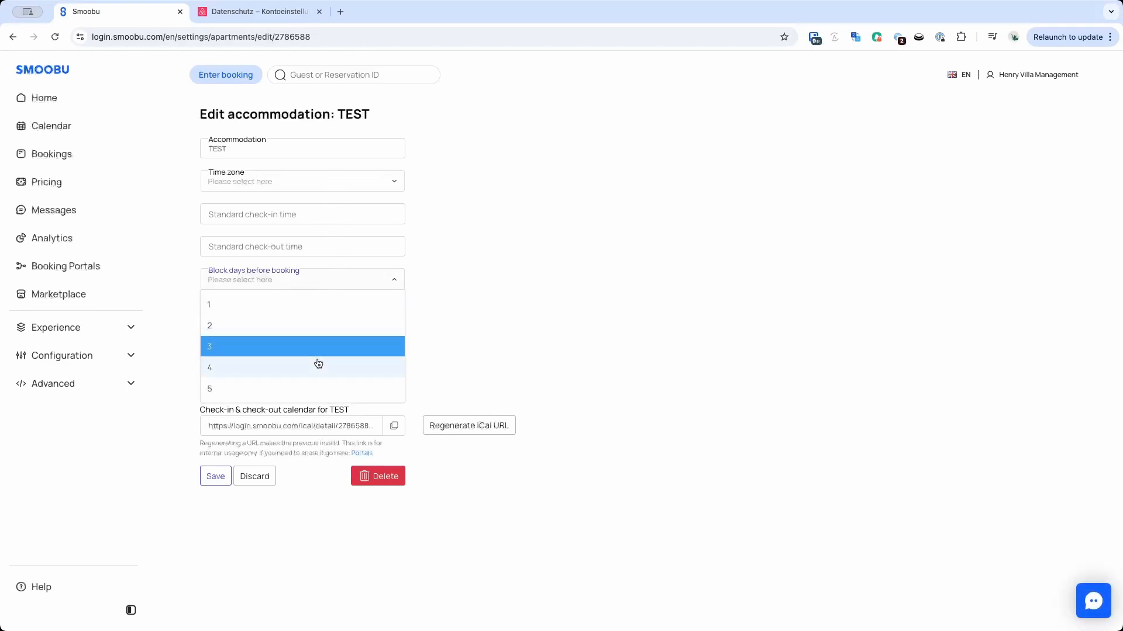
pyautogui.click(451, 310)
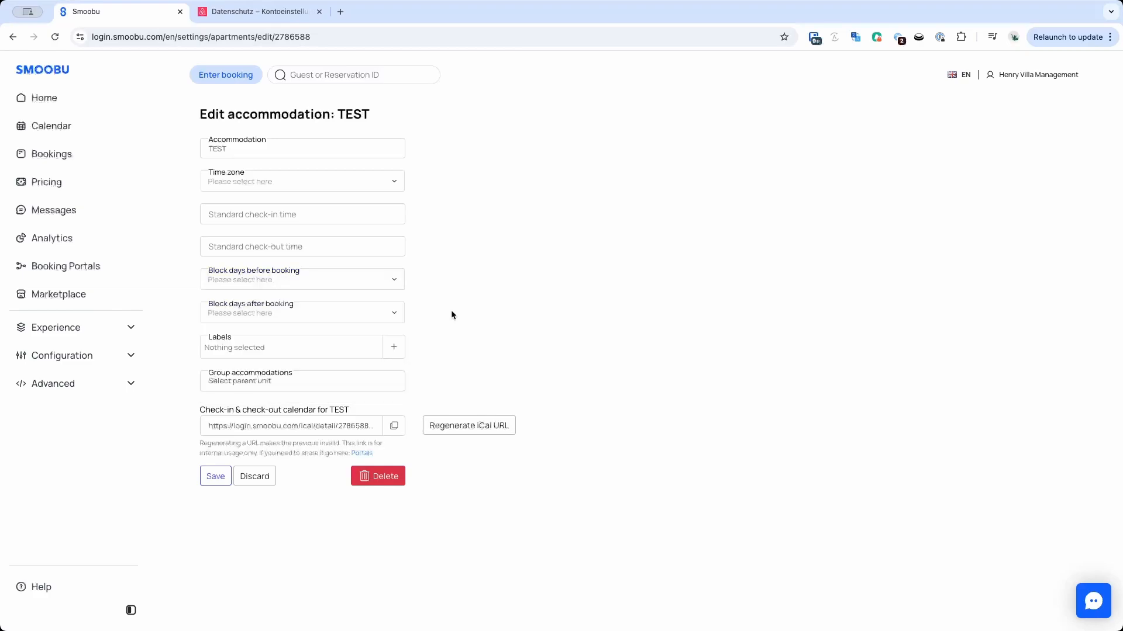
pyautogui.click(216, 478)
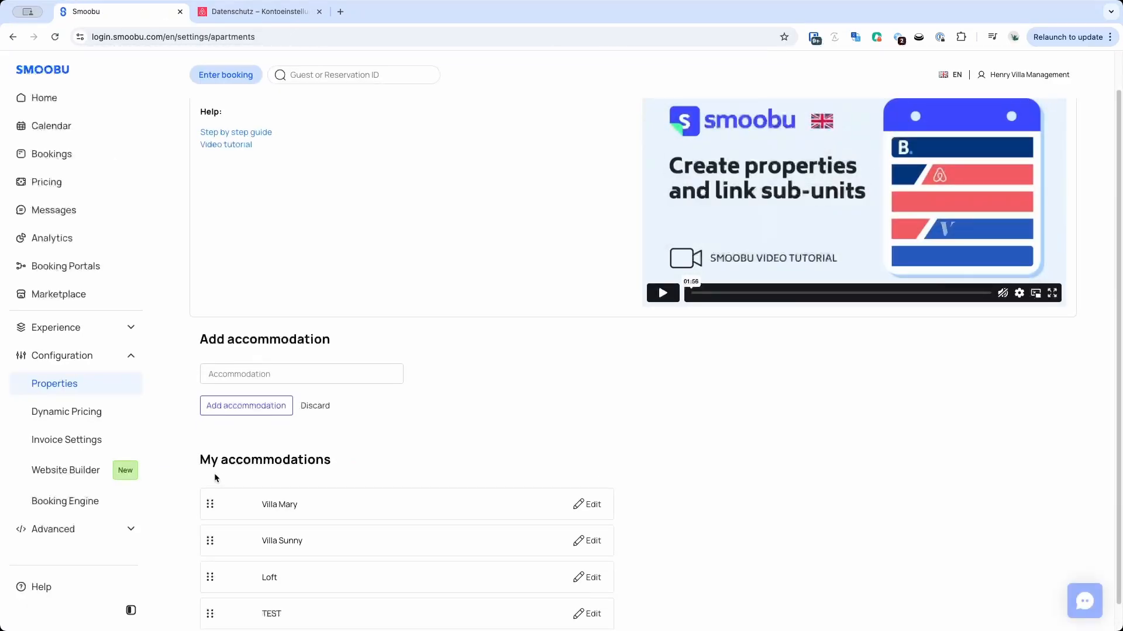
# Add Airbnb as a new booking portal and authorize the connection to the Airbnb host account.
pyautogui.click(76, 133)
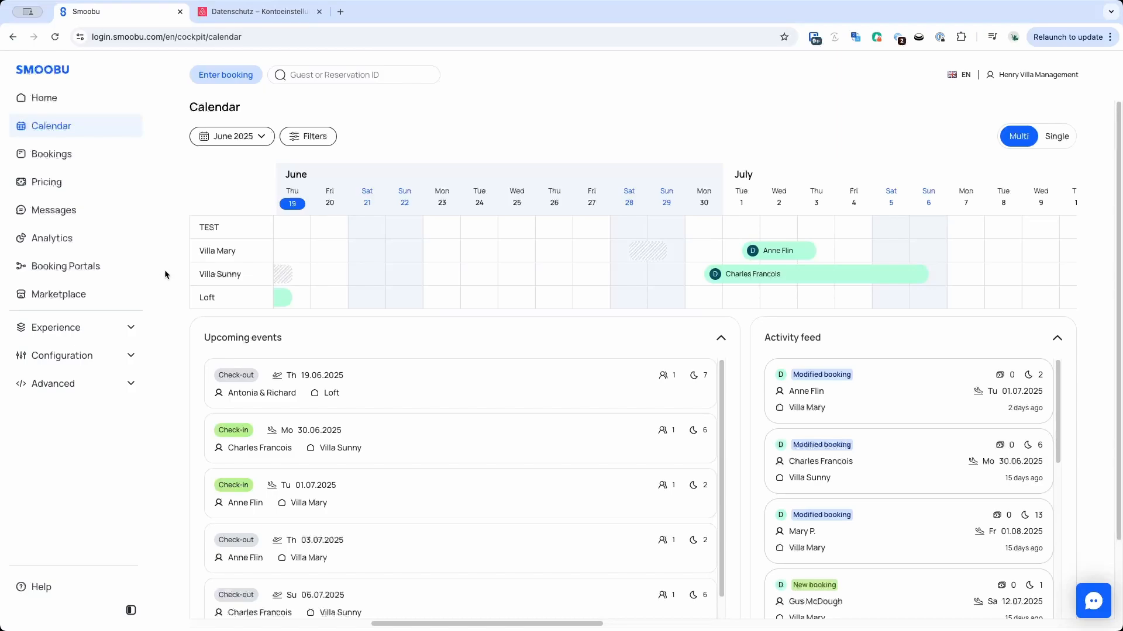
pyautogui.click(62, 269)
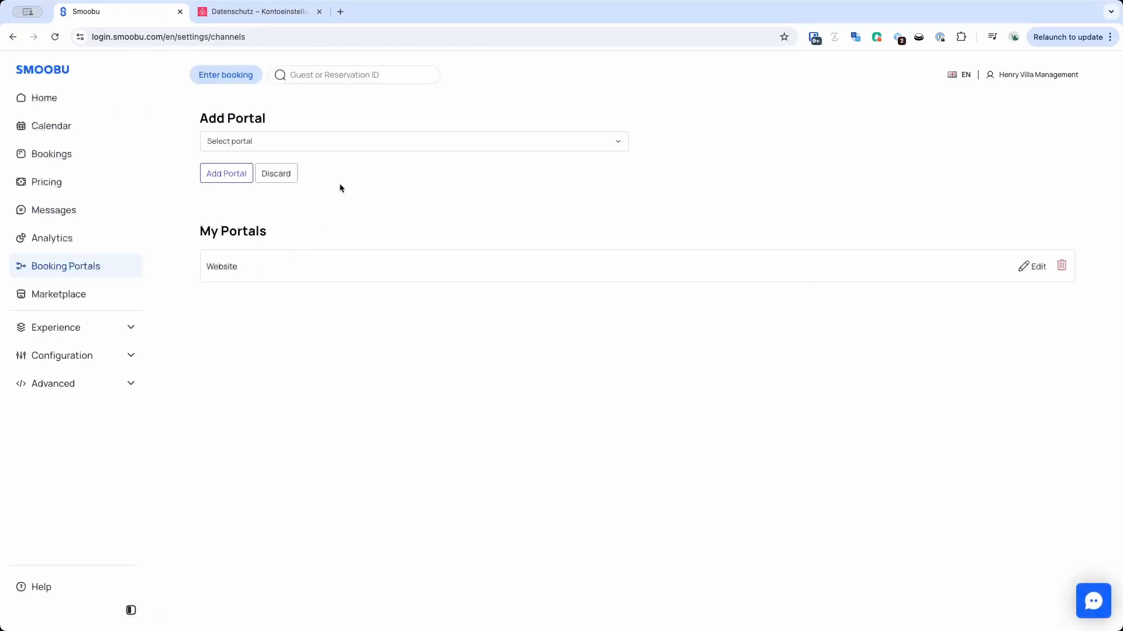
pyautogui.click(354, 143)
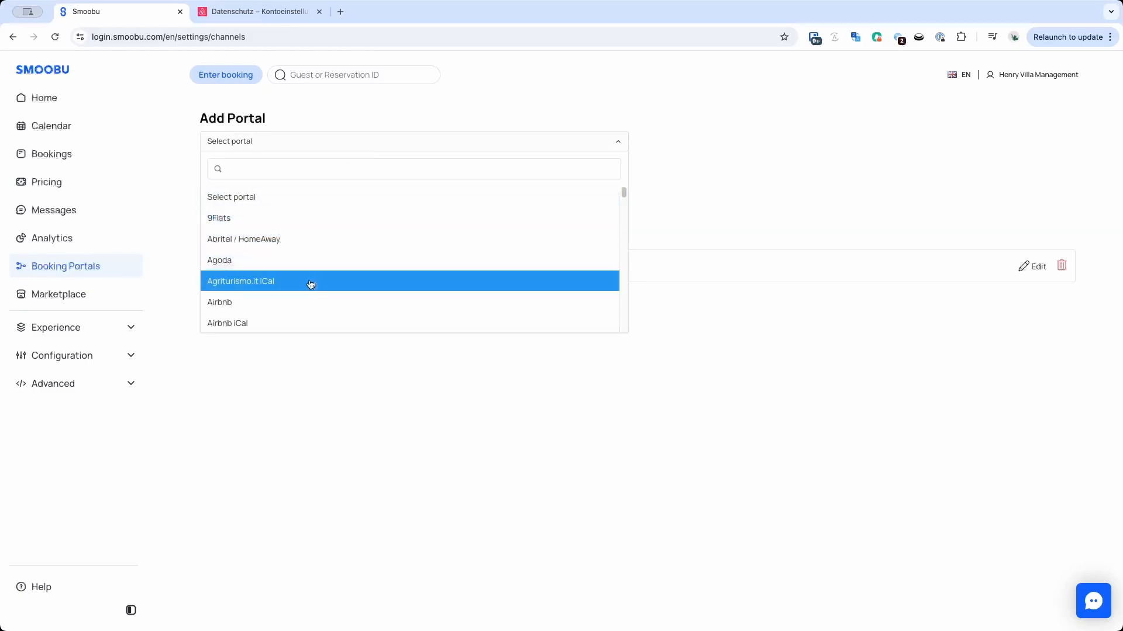
pyautogui.click(304, 307)
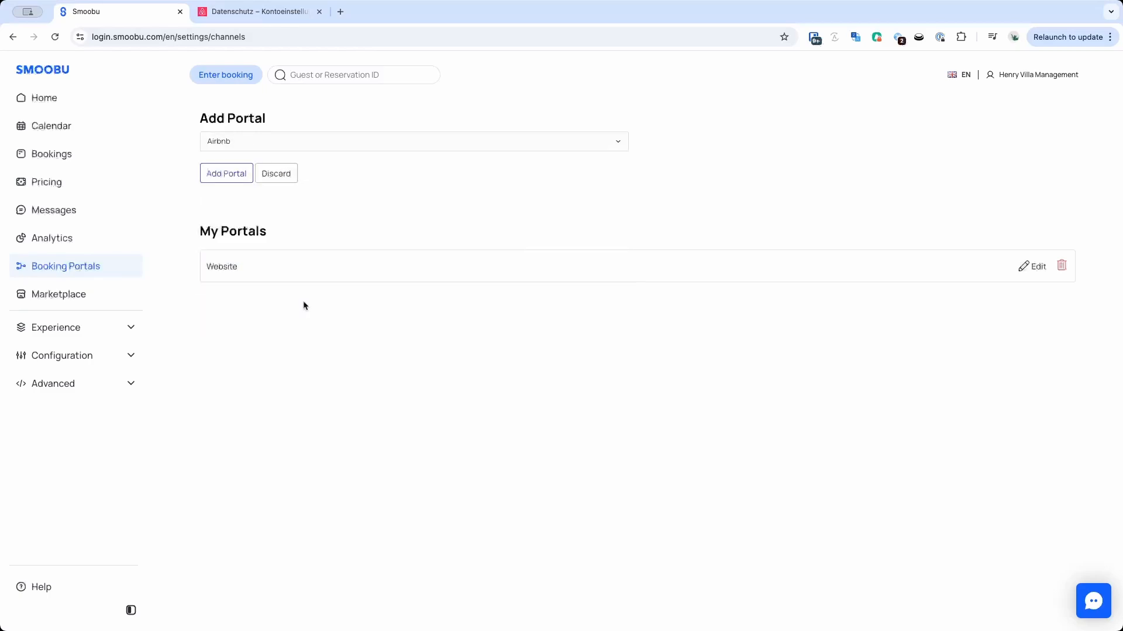
pyautogui.click(231, 178)
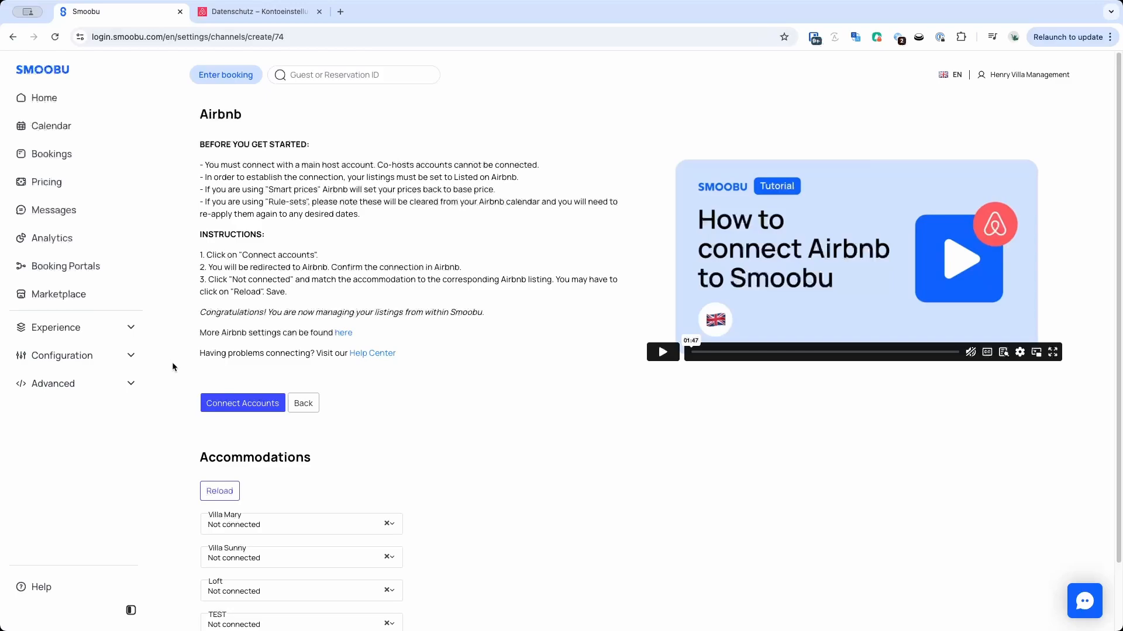
pyautogui.click(237, 409)
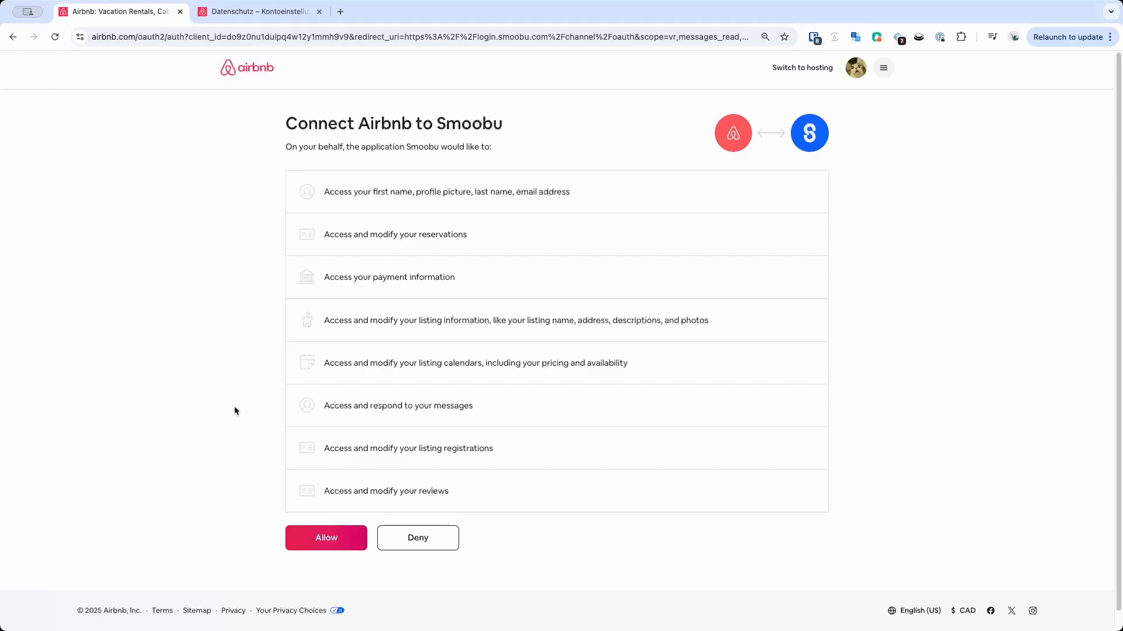
pyautogui.click(323, 537)
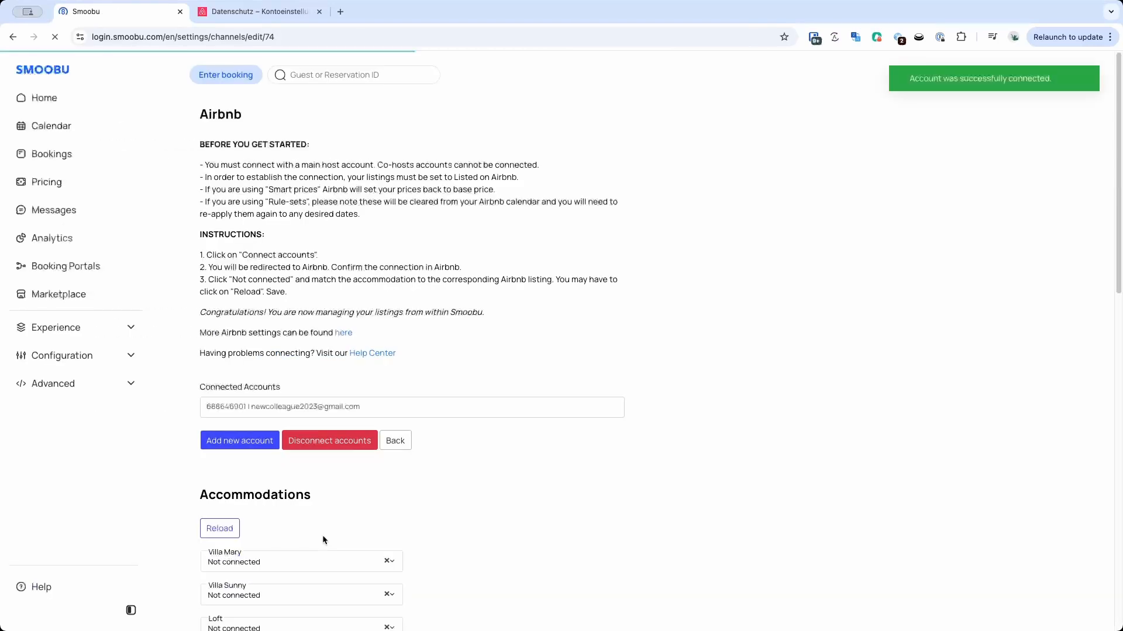
# Link the TEST accommodation to the Airbnb listing "This is a nice house" and save the mapping.
pyautogui.scroll(-3, 326, 531)
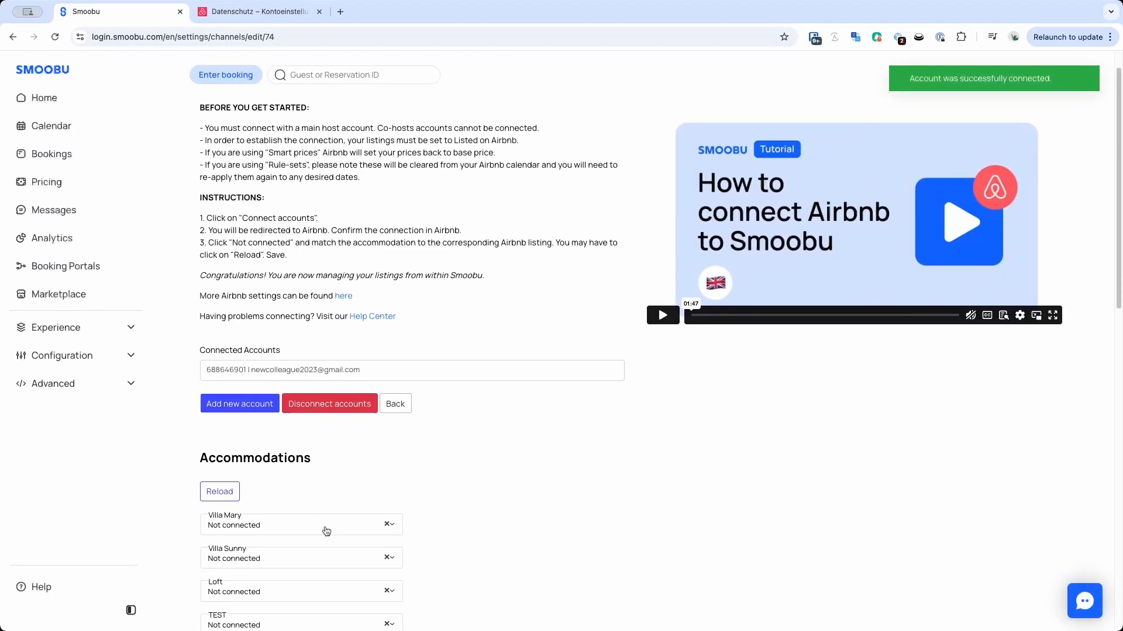
pyautogui.click(323, 515)
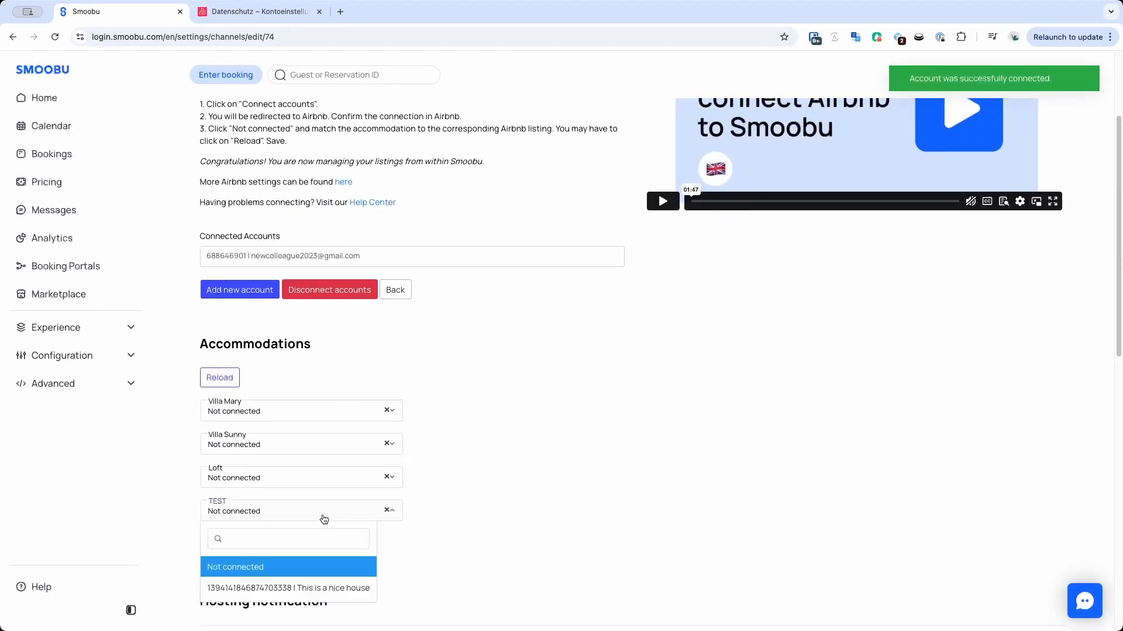
pyautogui.click(301, 592)
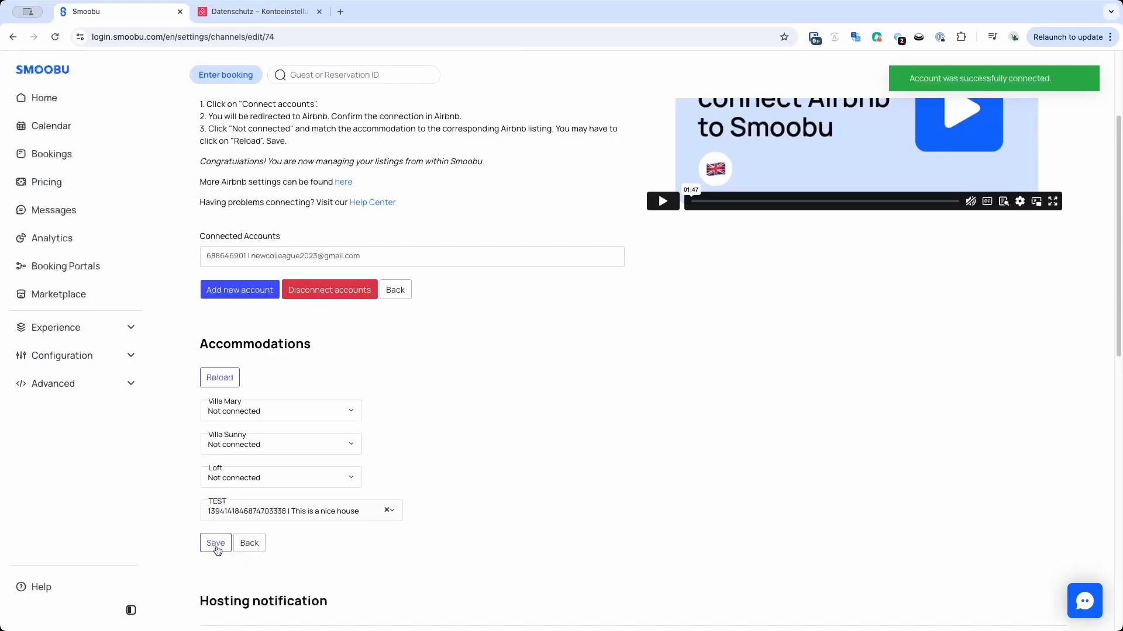
pyautogui.click(216, 543)
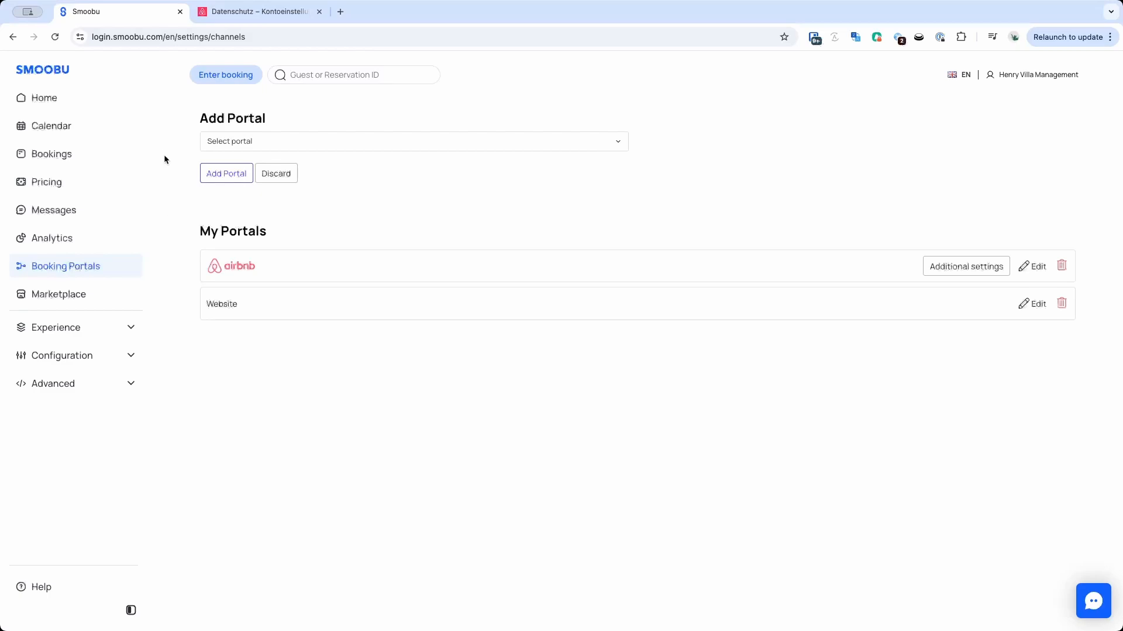
# Enter a direct booking for TEST from 19.06.2025 to 21.06.2025 with guest name test.
pyautogui.click(46, 125)
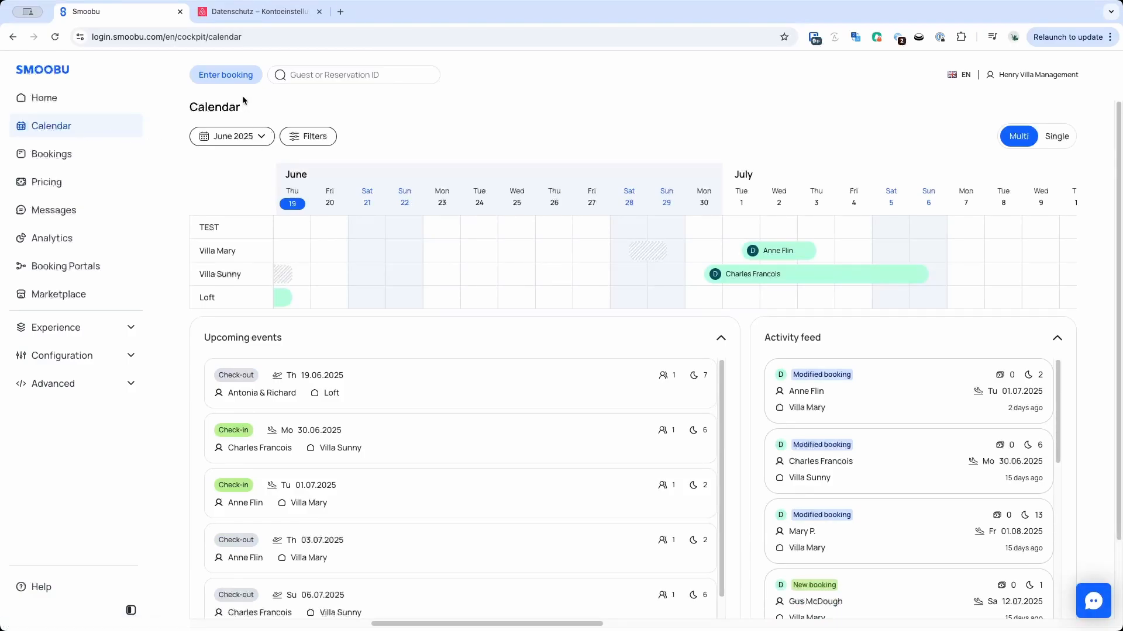
pyautogui.click(225, 76)
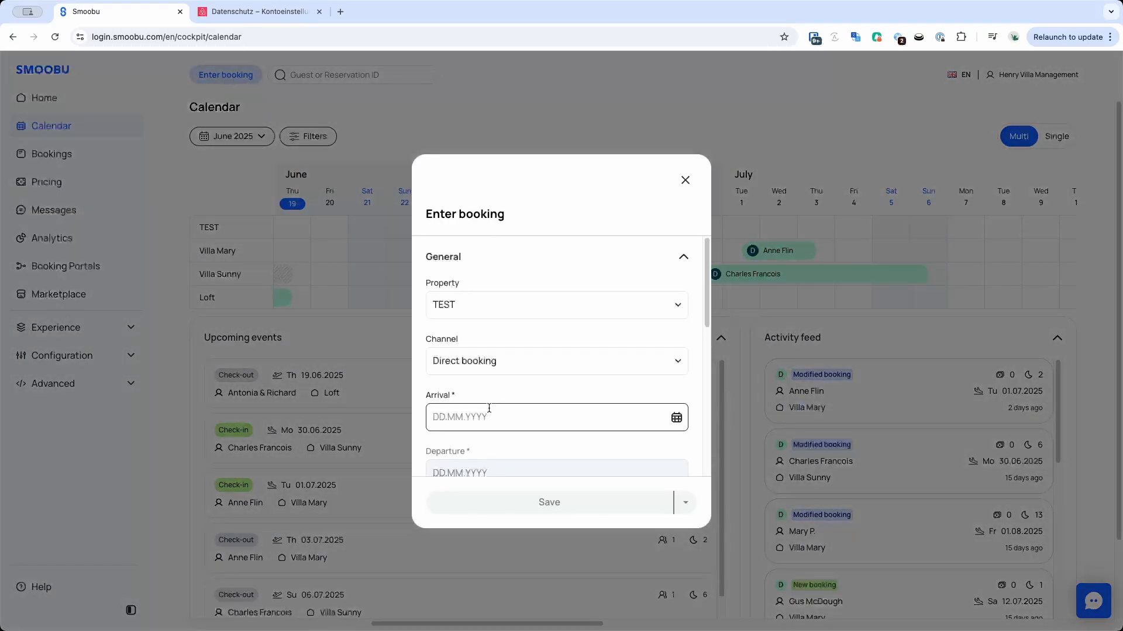
pyautogui.click(675, 418)
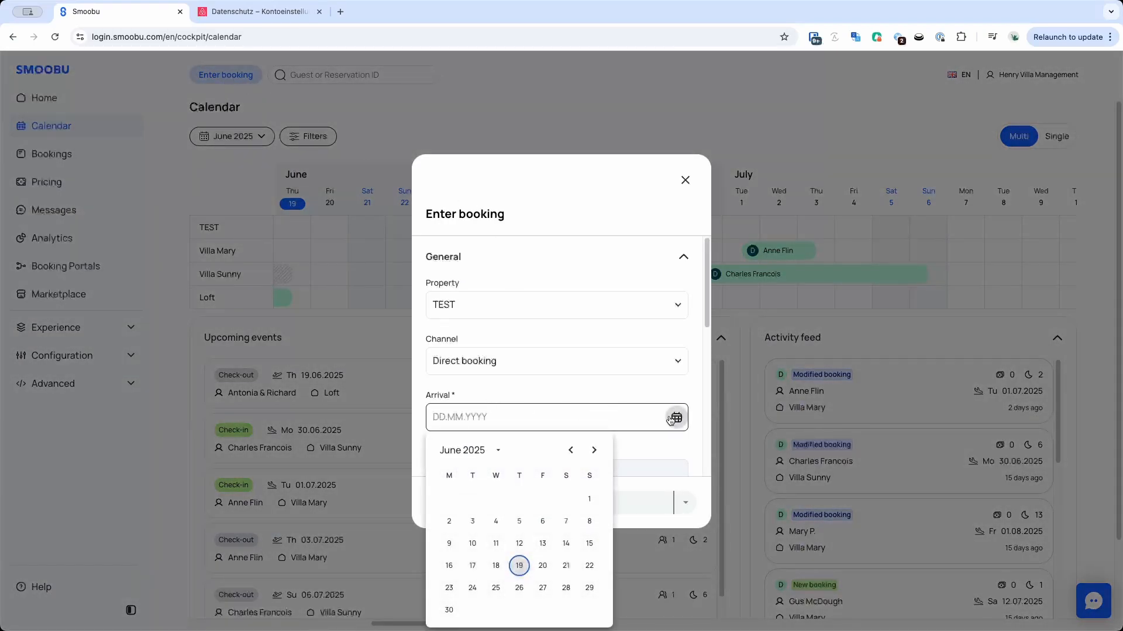
pyautogui.click(519, 565)
pyautogui.click(677, 474)
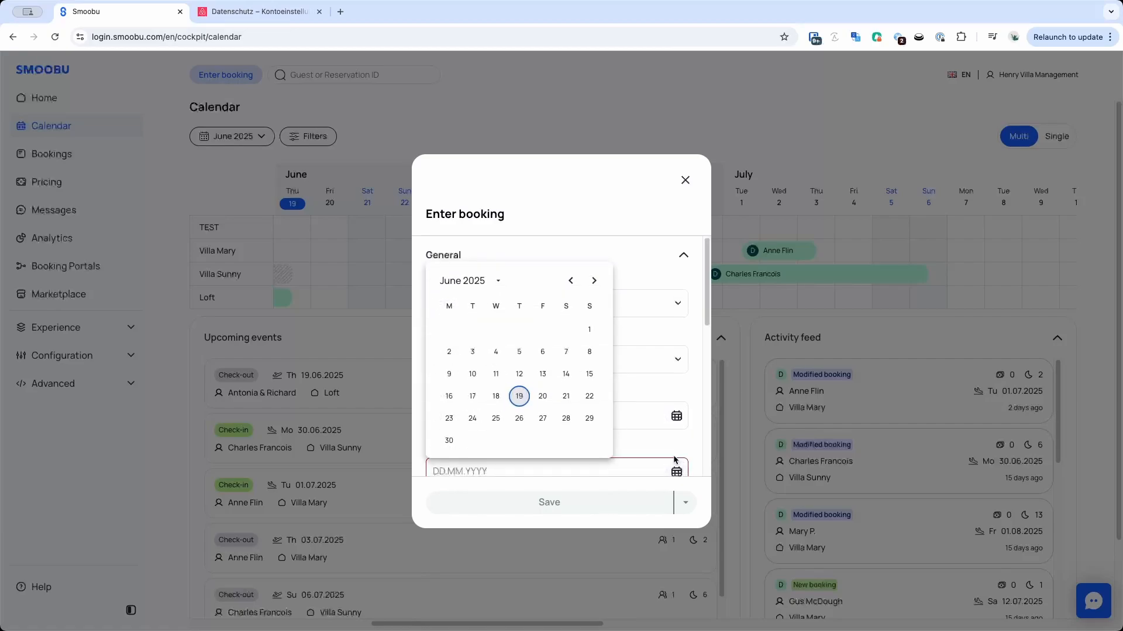
pyautogui.click(566, 392)
pyautogui.scroll(-2, 582, 392)
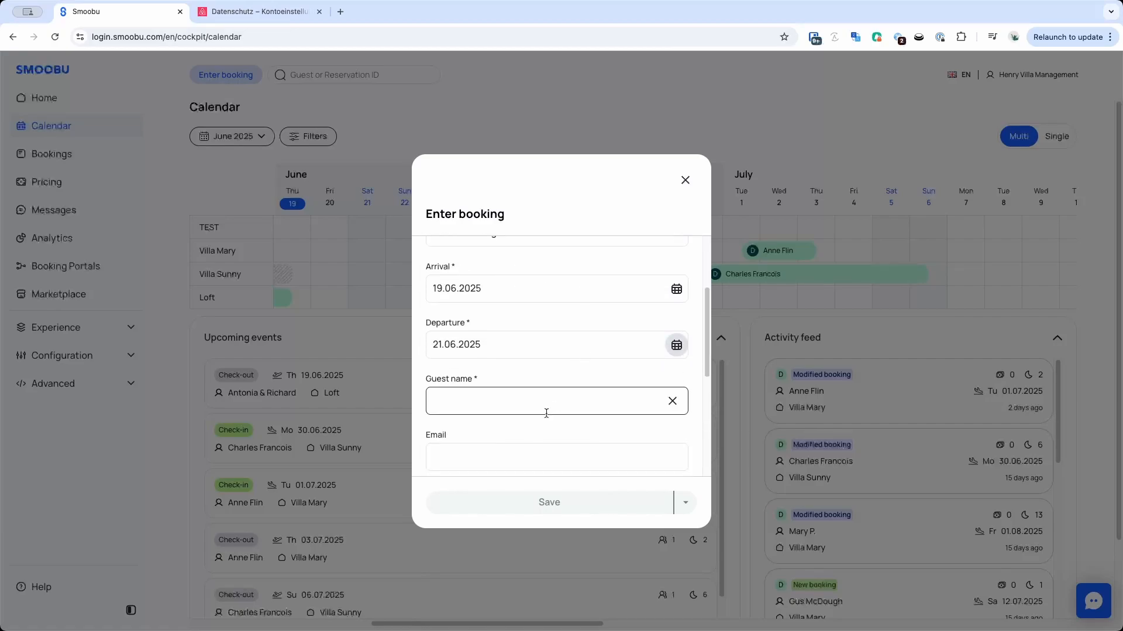
pyautogui.click(522, 404)
pyautogui.write('test')
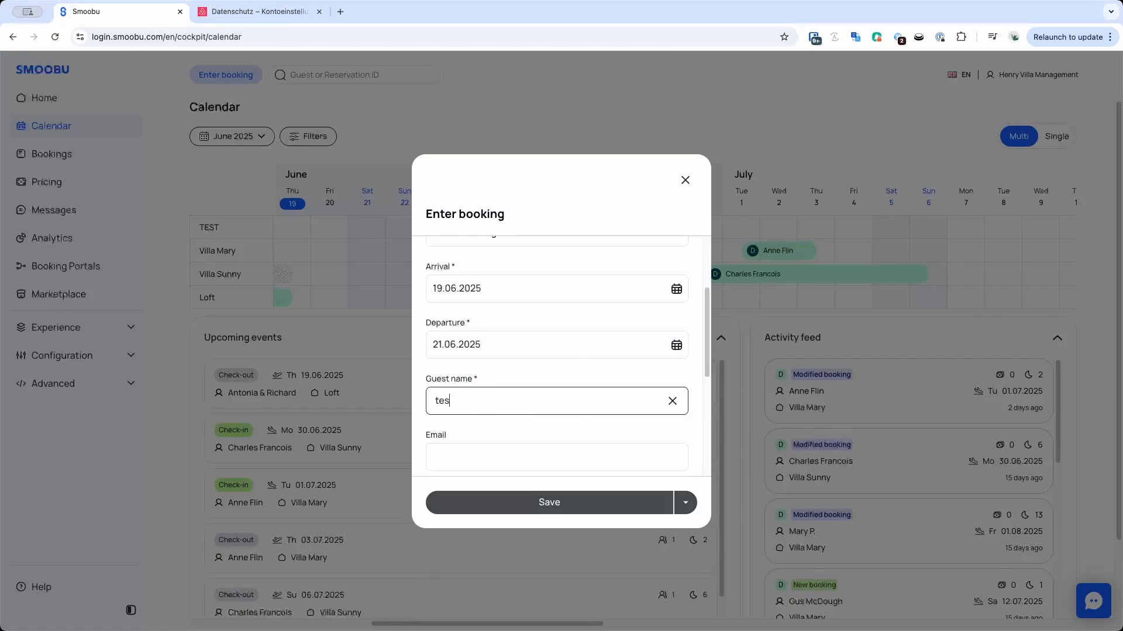
pyautogui.click(597, 504)
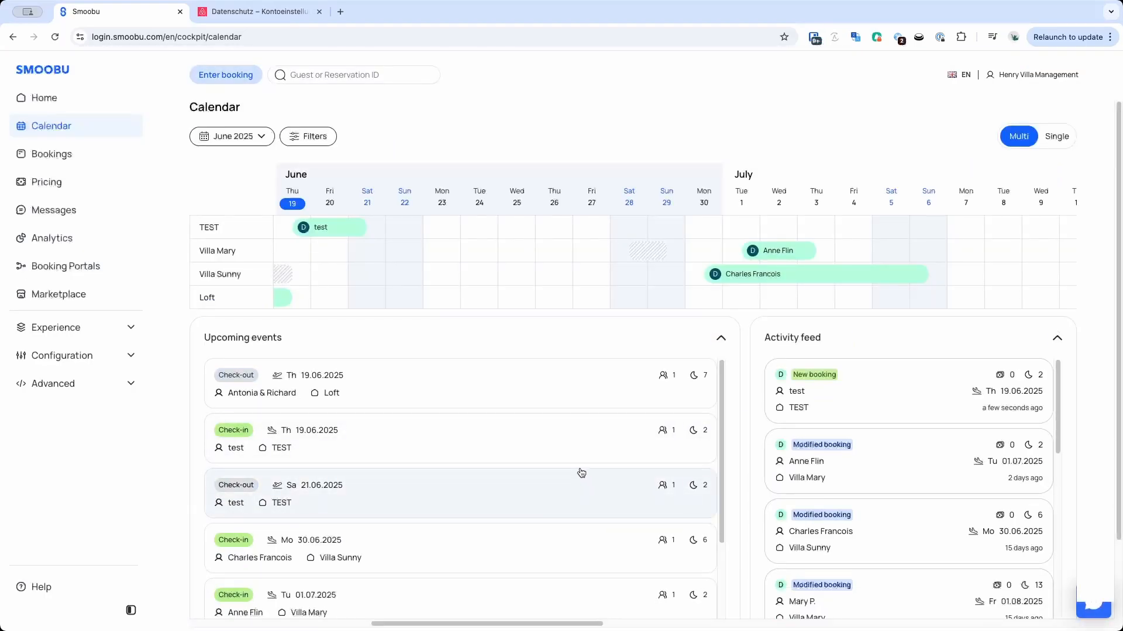
# Block the TEST accommodation's dates from 23.06.2025 to 25.06.2025 in the calendar.
pyautogui.moveTo(447, 230); pyautogui.dragTo(510, 234)
pyautogui.click(521, 313)
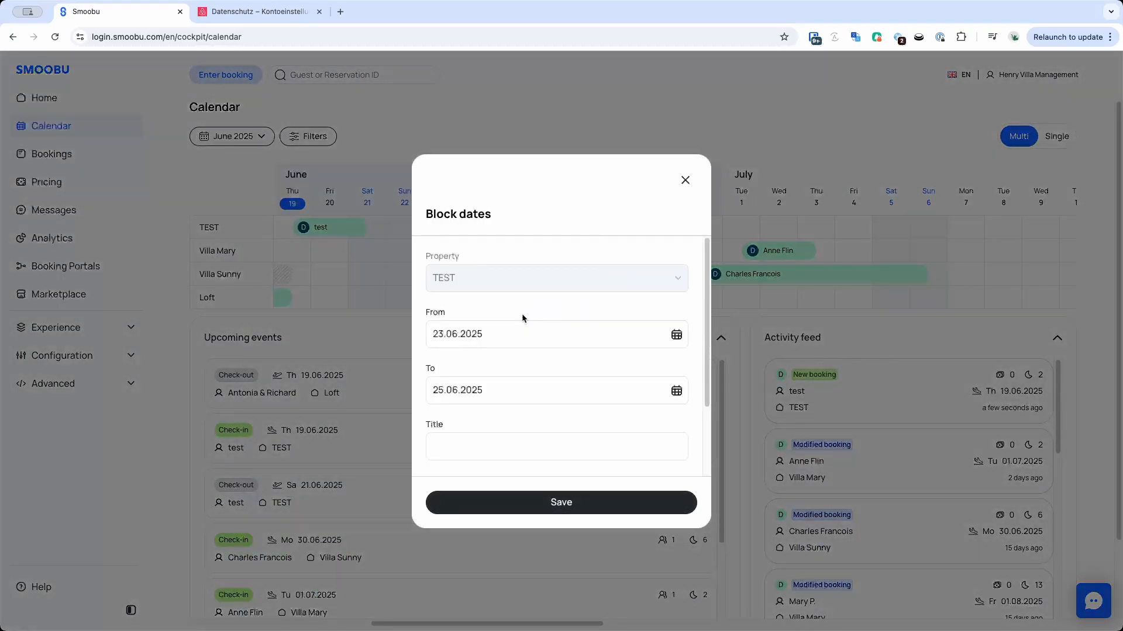
pyautogui.click(570, 504)
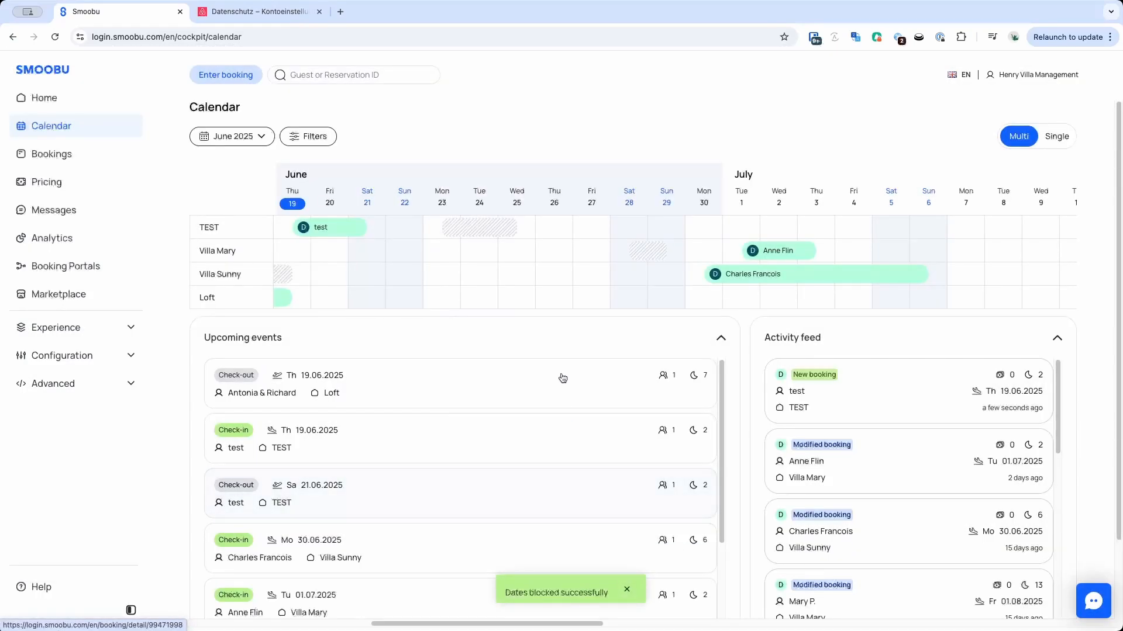
# Block the TEST accommodation's dates from 26.06.2025 to 29.06.2025 in the calendar.
pyautogui.click(554, 234)
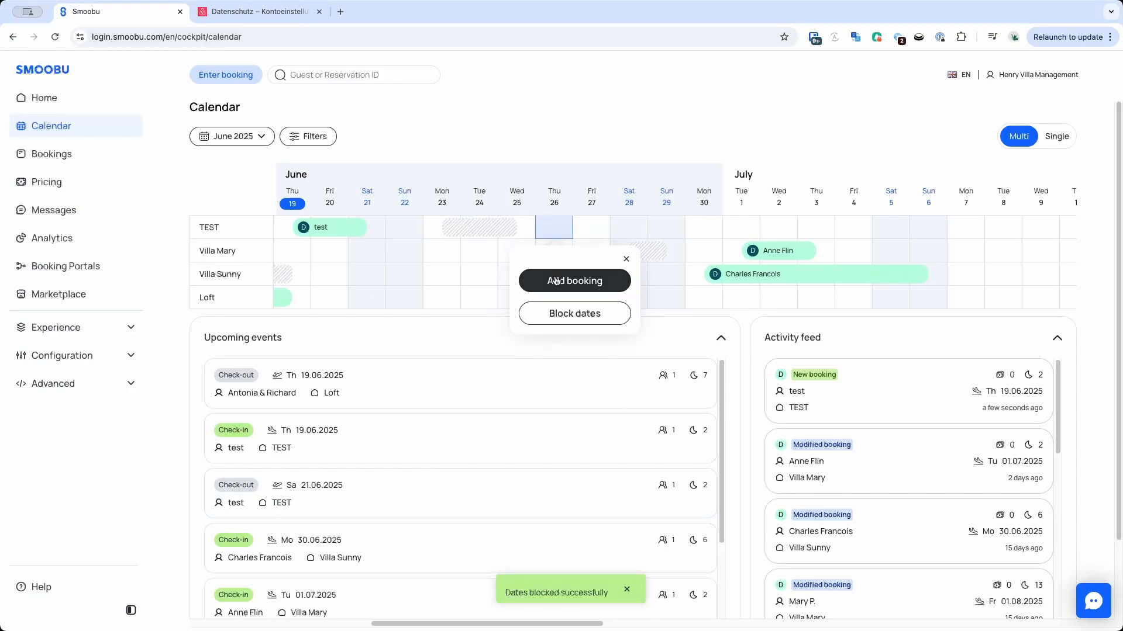
pyautogui.click(555, 313)
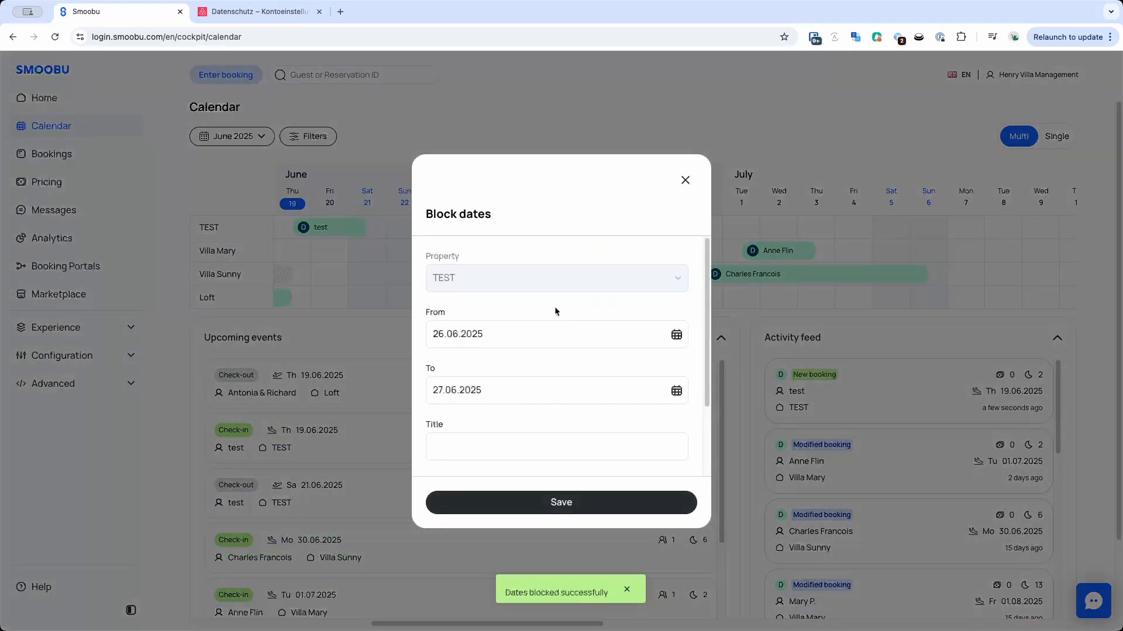
pyautogui.click(676, 390)
pyautogui.click(589, 560)
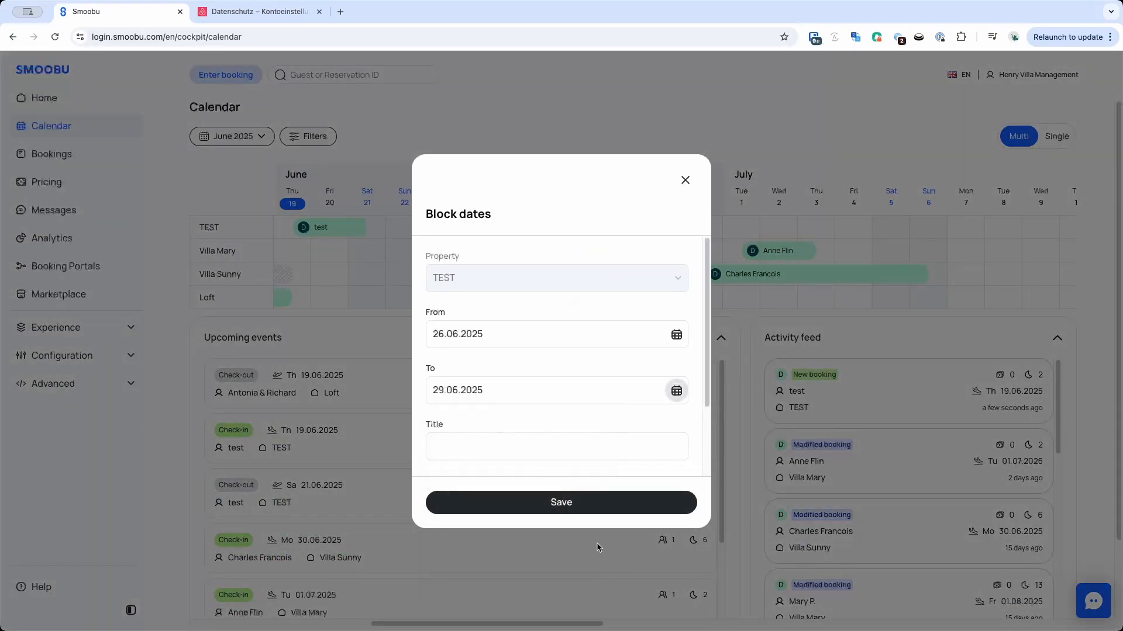
pyautogui.click(597, 504)
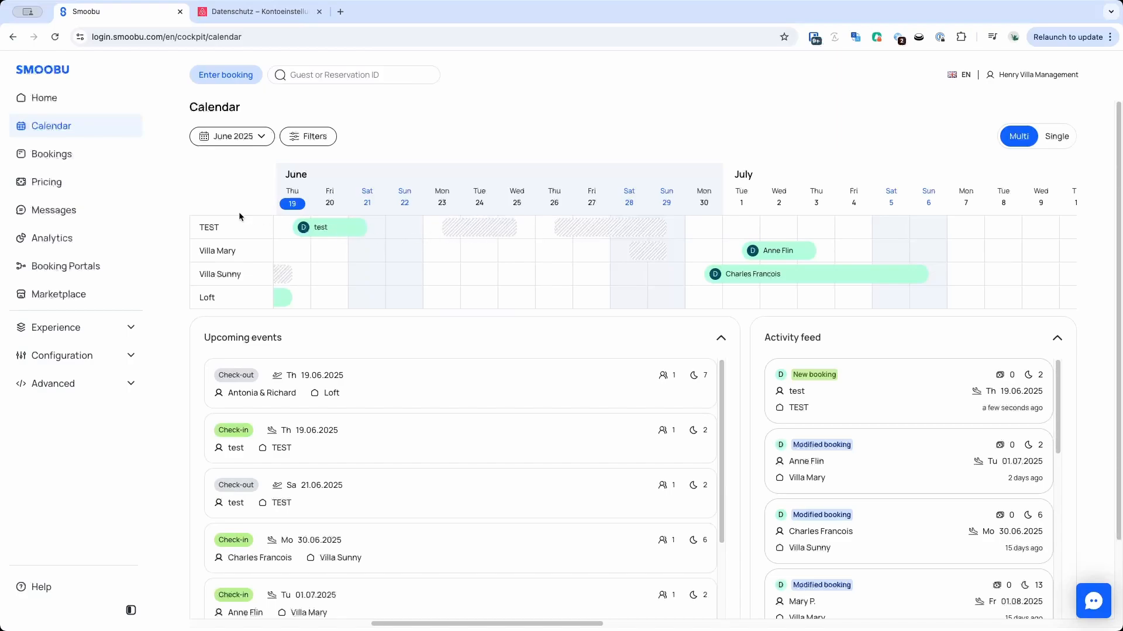
# Set TEST's base price to 100 for 19, 20 and 21 June in the pricing calendar and synchronize.
pyautogui.click(57, 183)
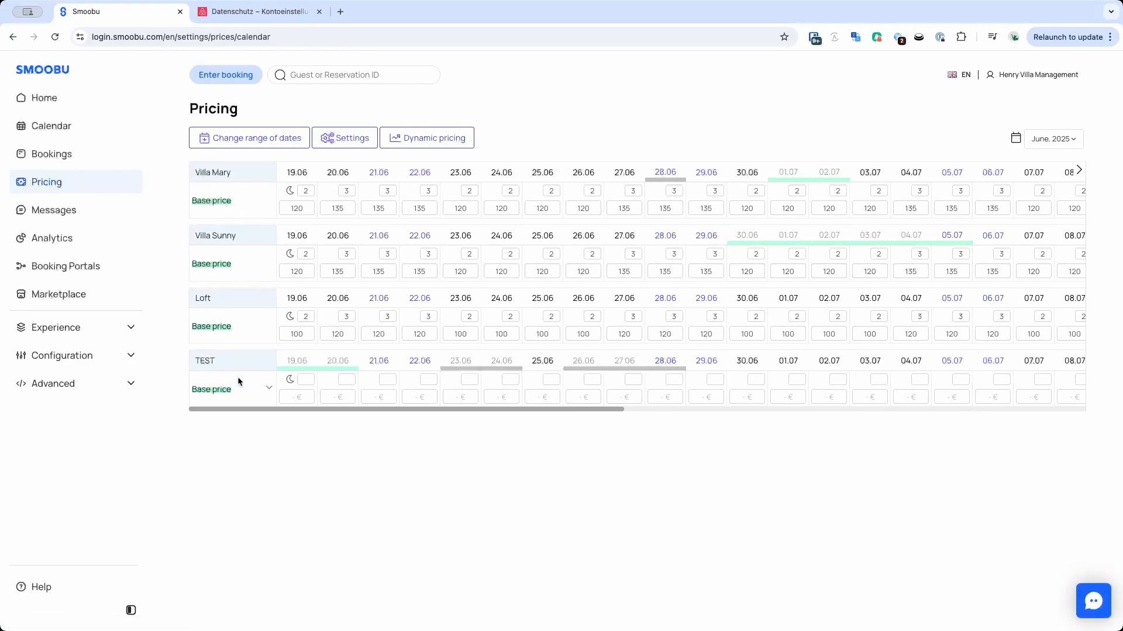
pyautogui.click(288, 397)
pyautogui.write('100')
pyautogui.press('Tab')
pyautogui.write('100')
pyautogui.press('Tab')
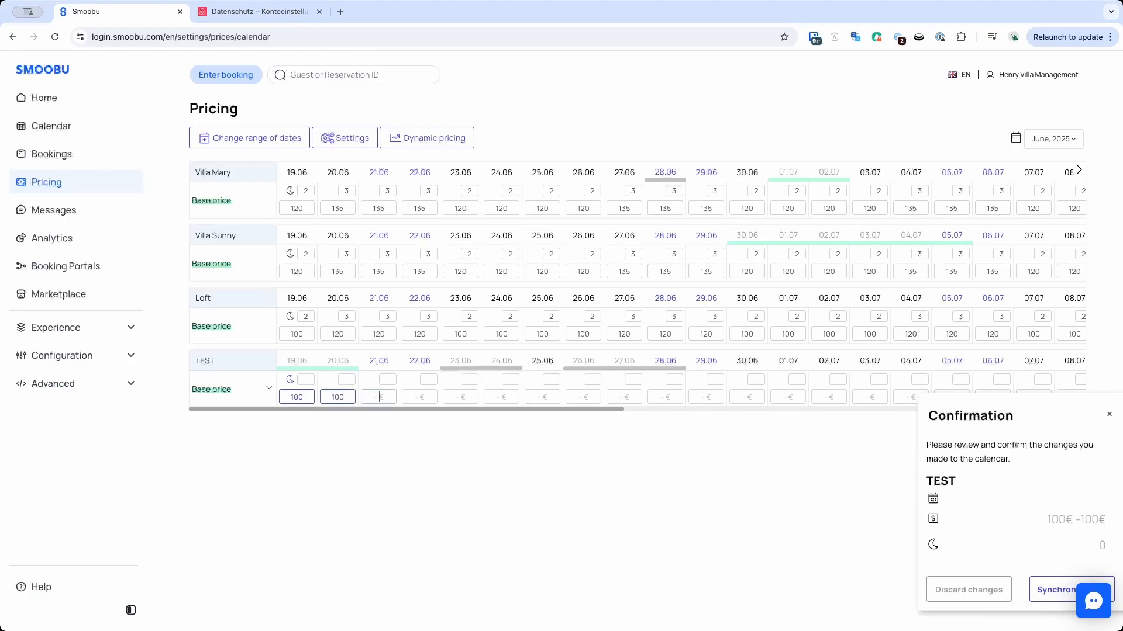
pyautogui.write('100')
pyautogui.click(1043, 591)
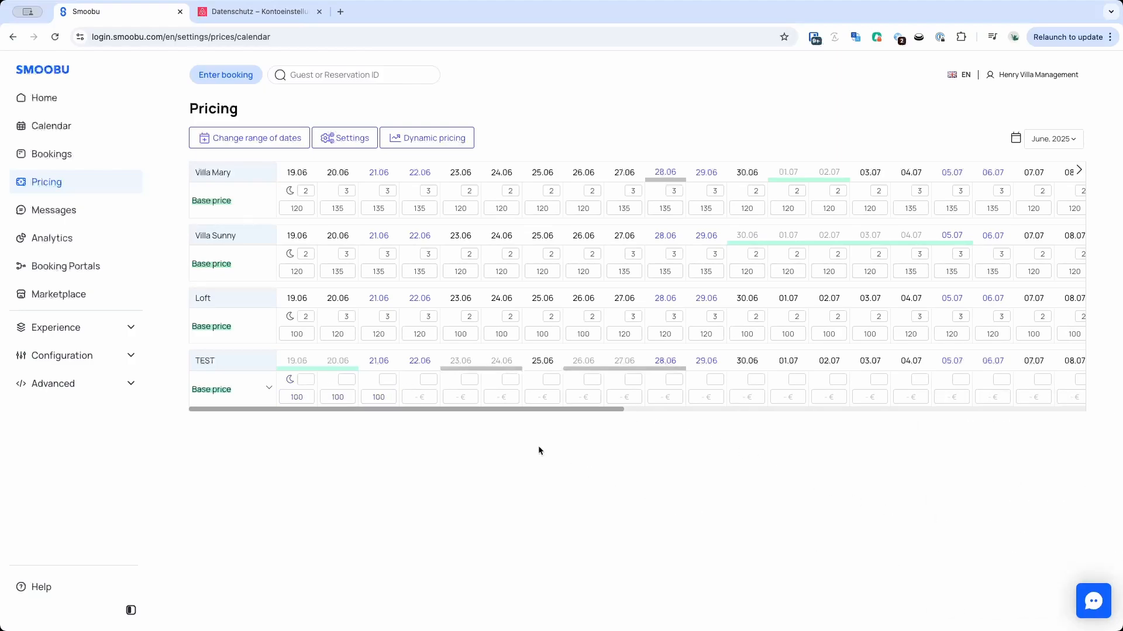
# Set TEST's minimum nights to 2 for 19, 20 and 21 June and synchronize.
pyautogui.click(302, 377)
pyautogui.write('2')
pyautogui.click(345, 379)
pyautogui.write('2')
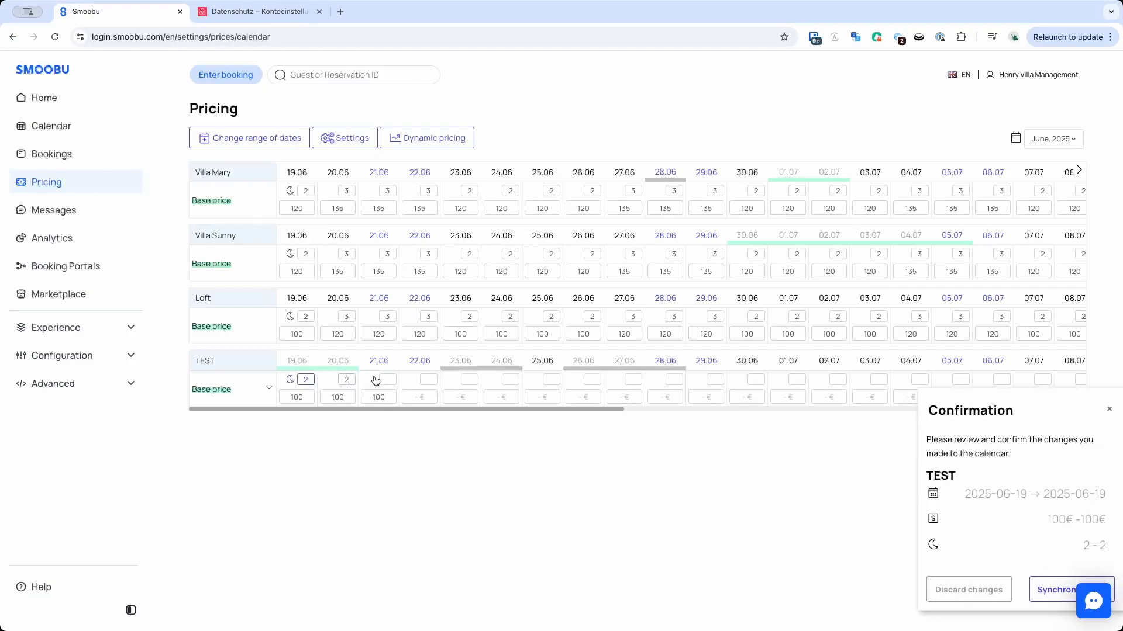
pyautogui.click(385, 379)
pyautogui.write('2')
pyautogui.click(1050, 591)
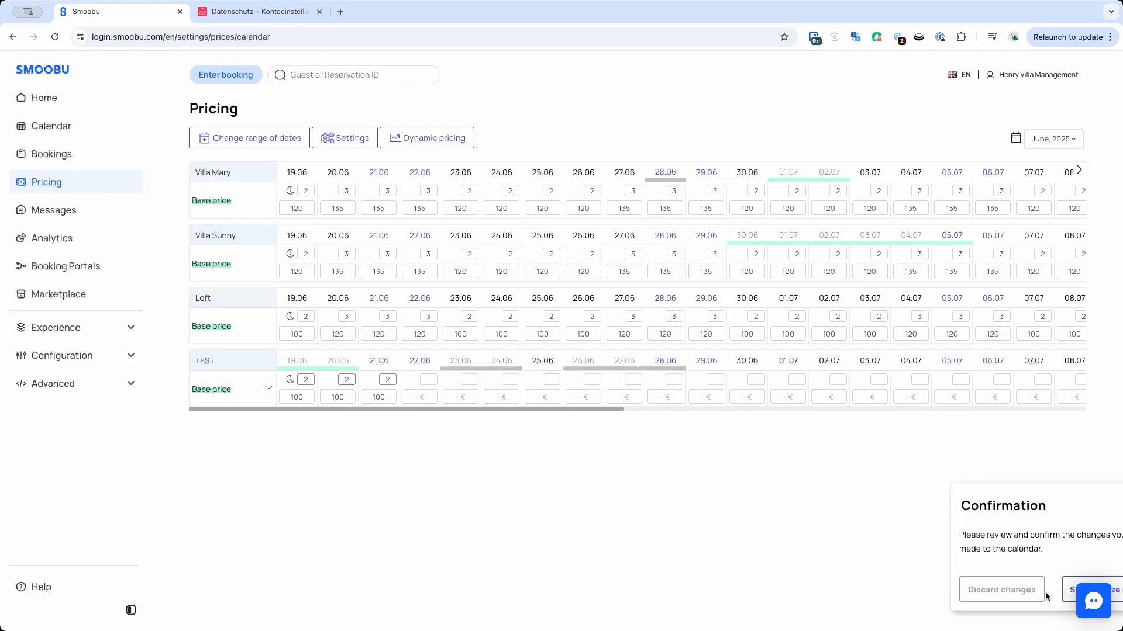
# Change the range 21.06.25 to 31.07.25 for TEST to price 100 and minimum 2 nights, synchronize, and reload.
pyautogui.click(267, 143)
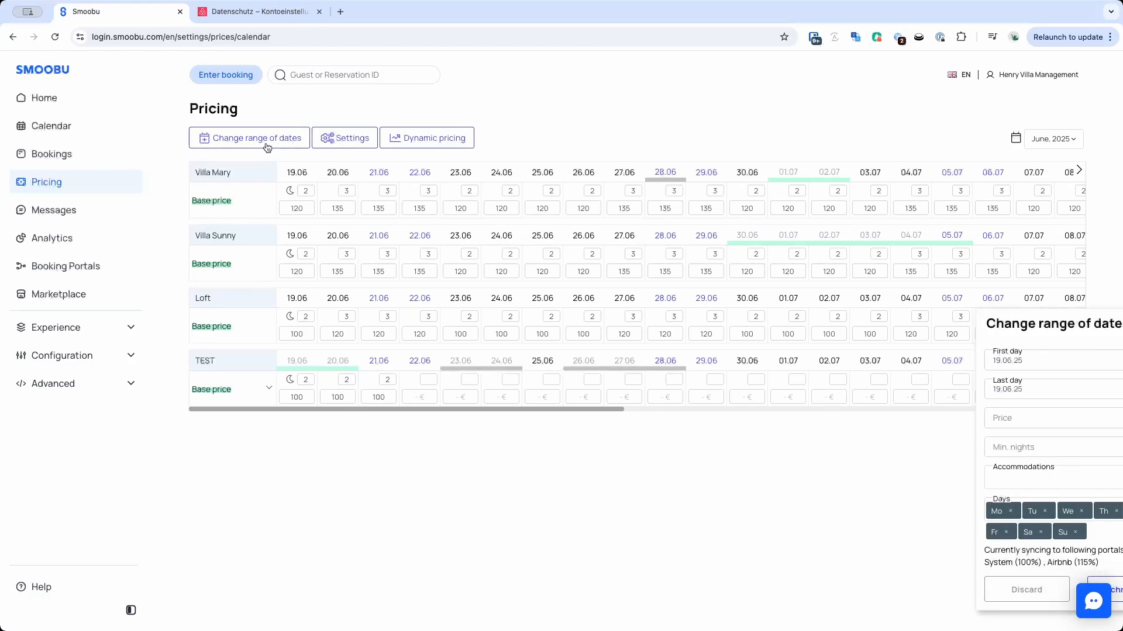
pyautogui.click(989, 477)
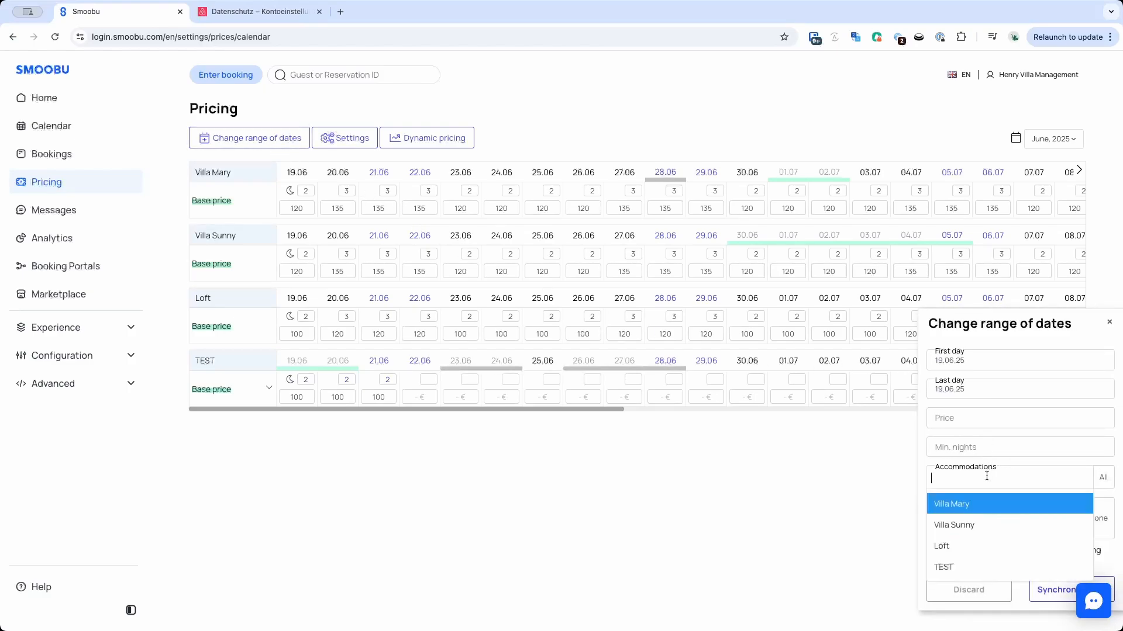
pyautogui.click(967, 566)
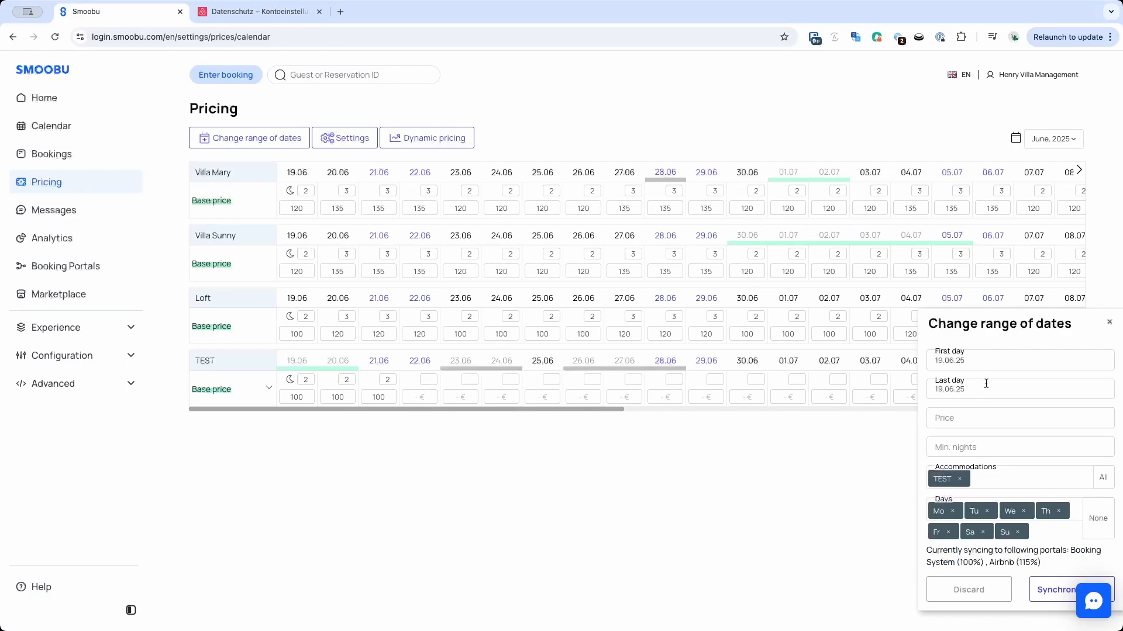
pyautogui.click(980, 359)
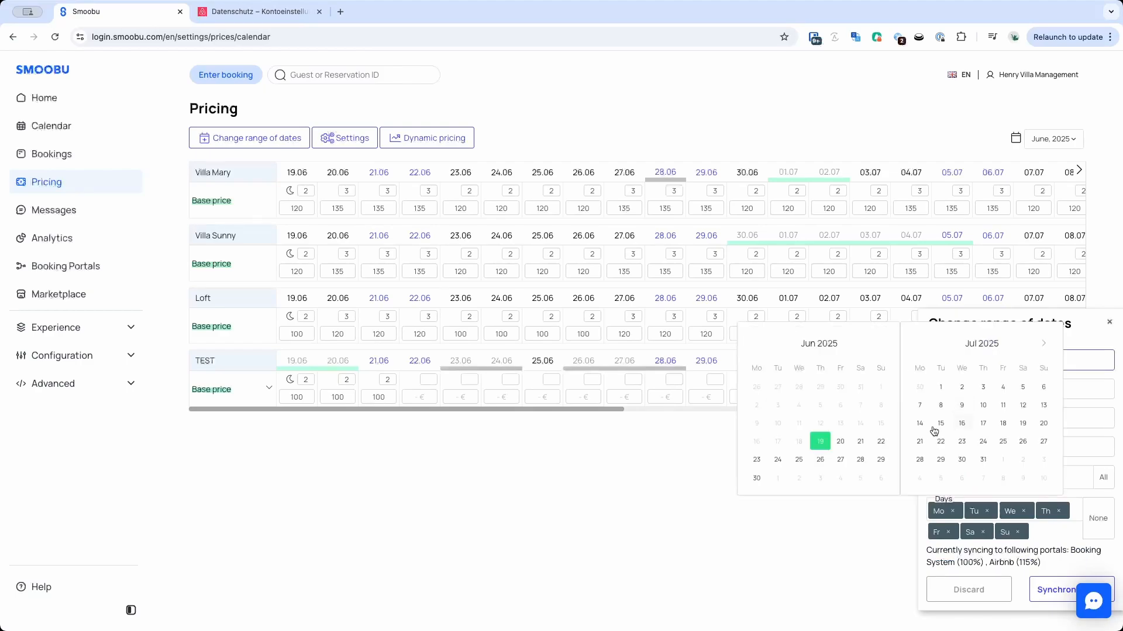
pyautogui.click(855, 446)
pyautogui.click(992, 386)
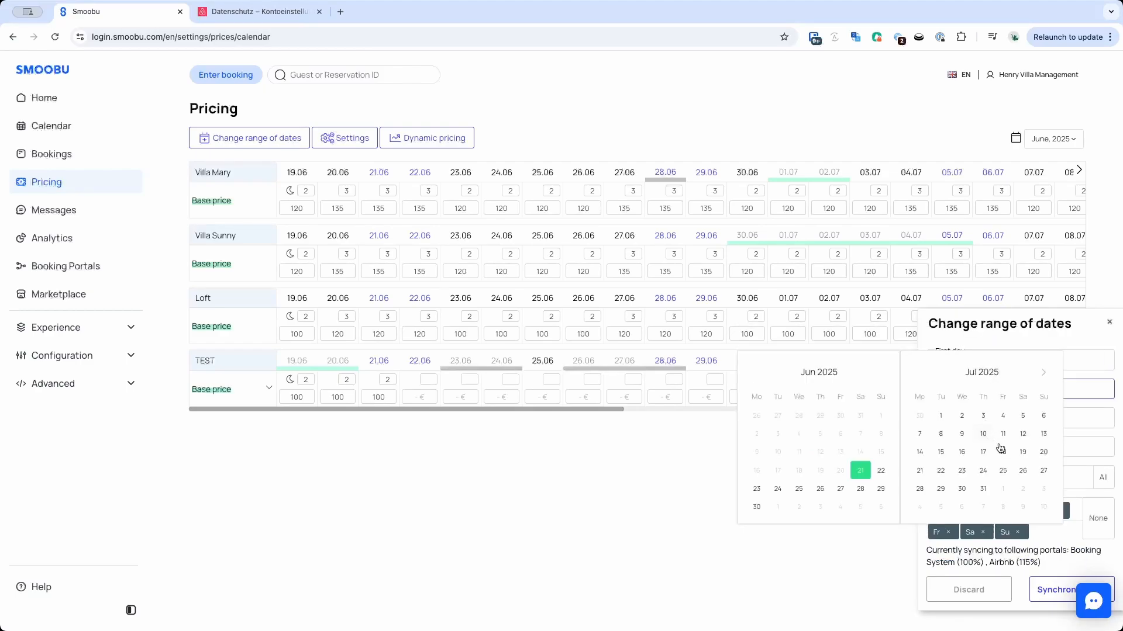
pyautogui.click(990, 485)
pyautogui.click(950, 419)
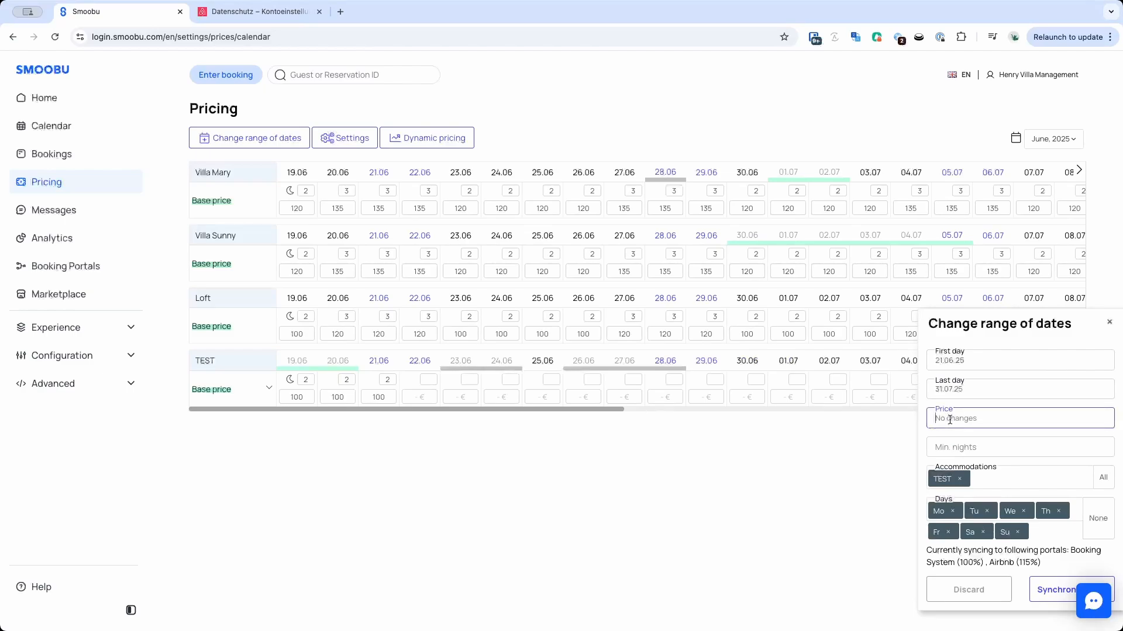
pyautogui.write('100')
pyautogui.click(983, 455)
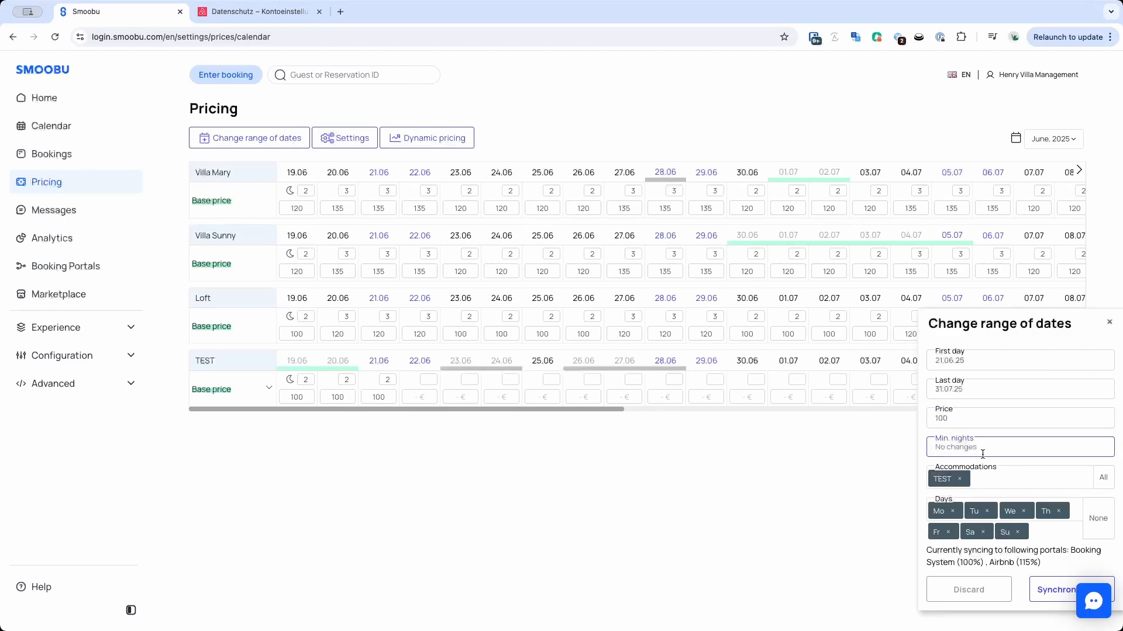
pyautogui.write('2')
pyautogui.click(1055, 592)
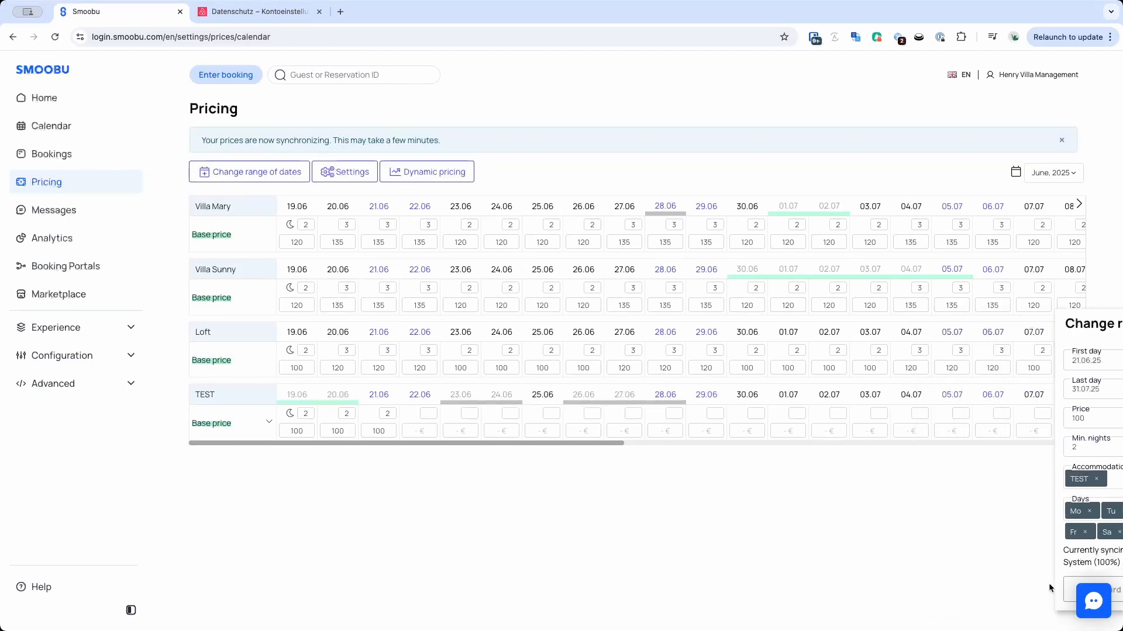
pyautogui.click(55, 36)
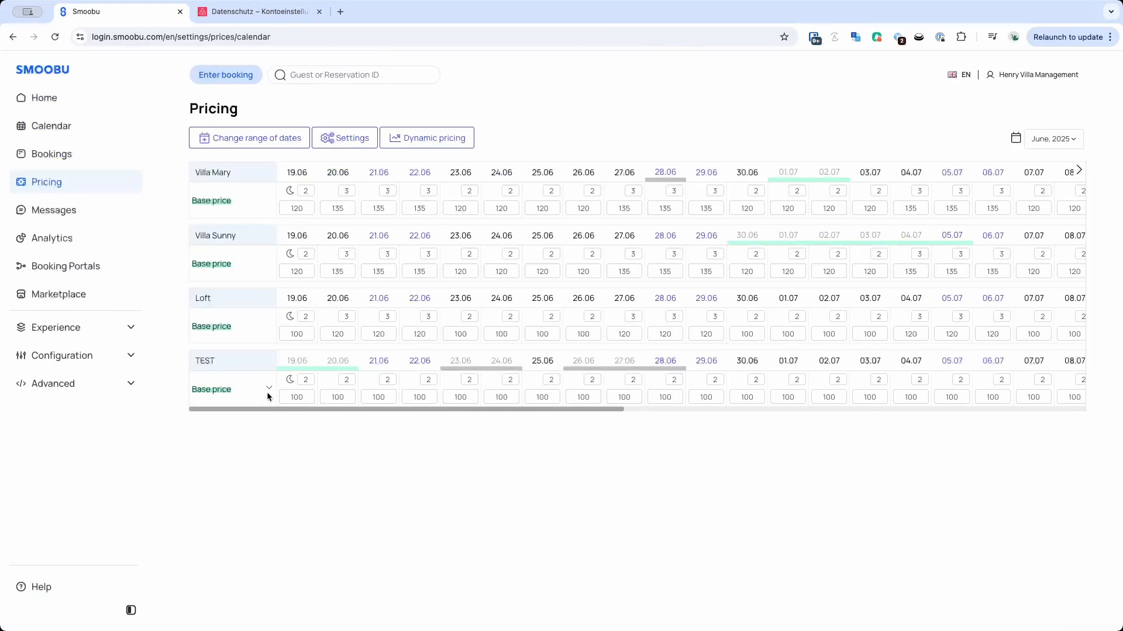
# Set Airbnb availability to relative days with 200 bookable days and overwrite availabilities.
pyautogui.click(269, 389)
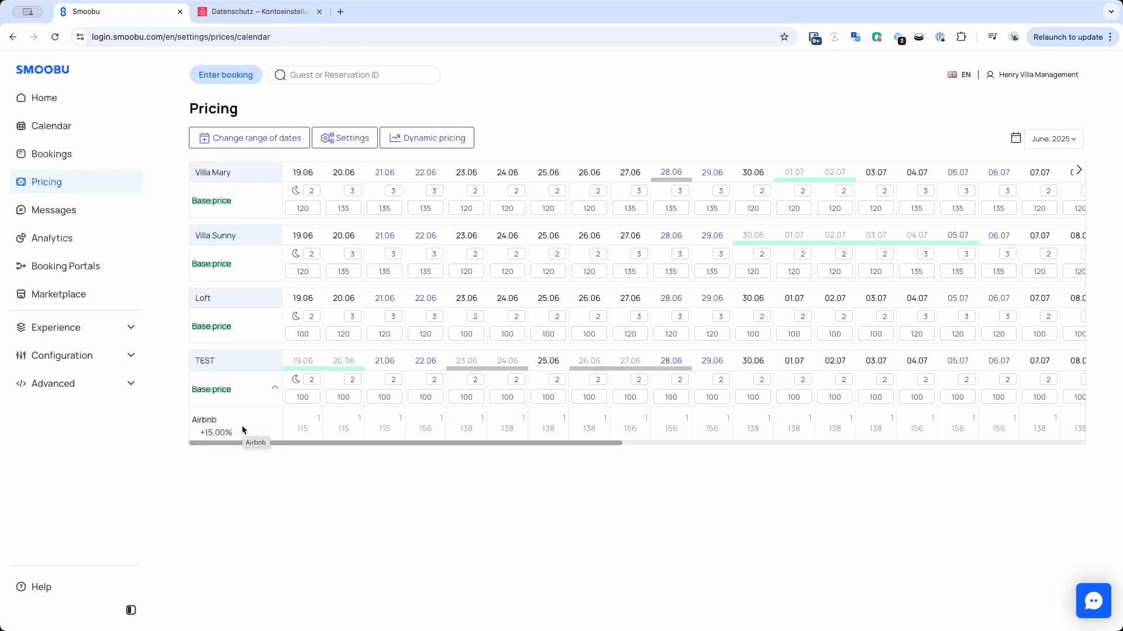
pyautogui.click(346, 142)
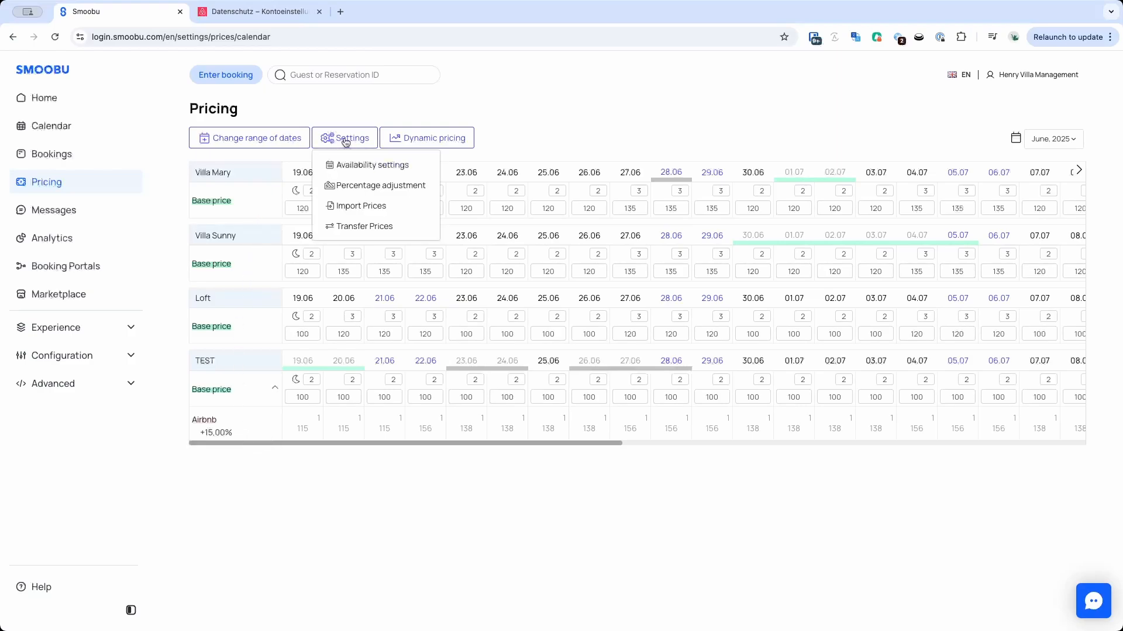
pyautogui.click(340, 168)
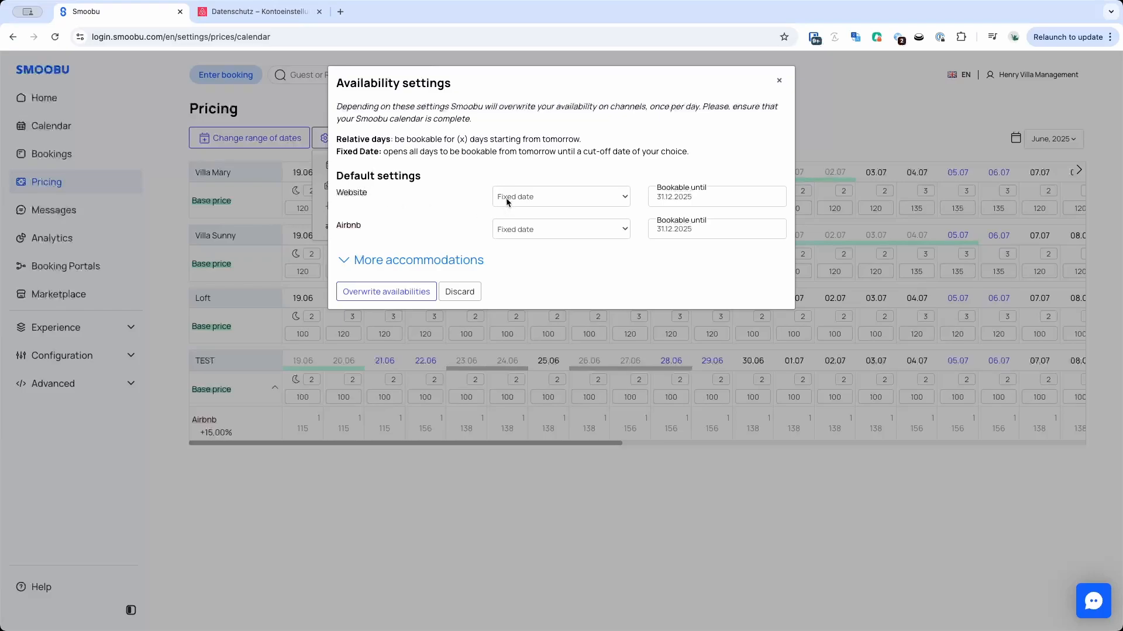
pyautogui.click(545, 229)
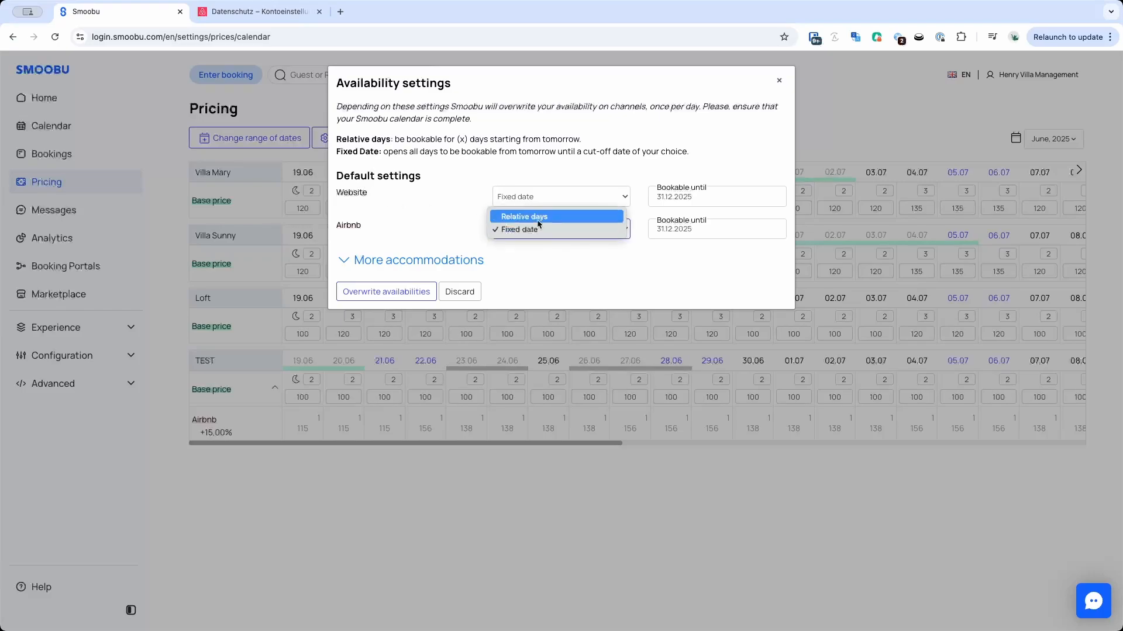
pyautogui.click(536, 219)
pyautogui.click(672, 236)
pyautogui.press('BackSpace')
pyautogui.press('BackSpace')
pyautogui.press('BackSpace')
pyautogui.write('200')
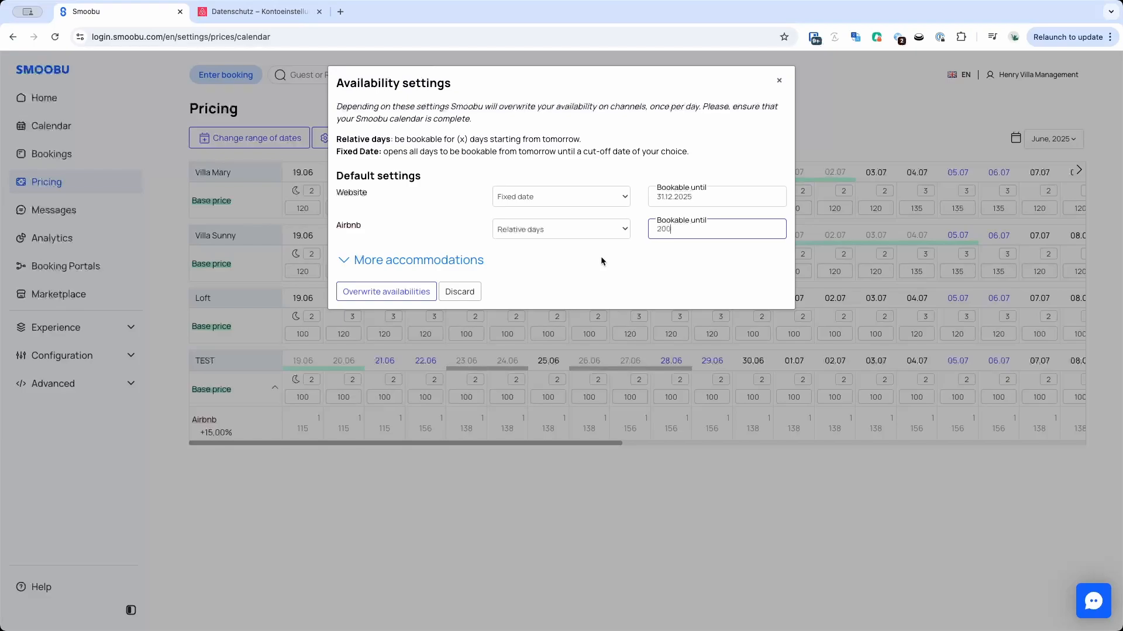
pyautogui.click(380, 292)
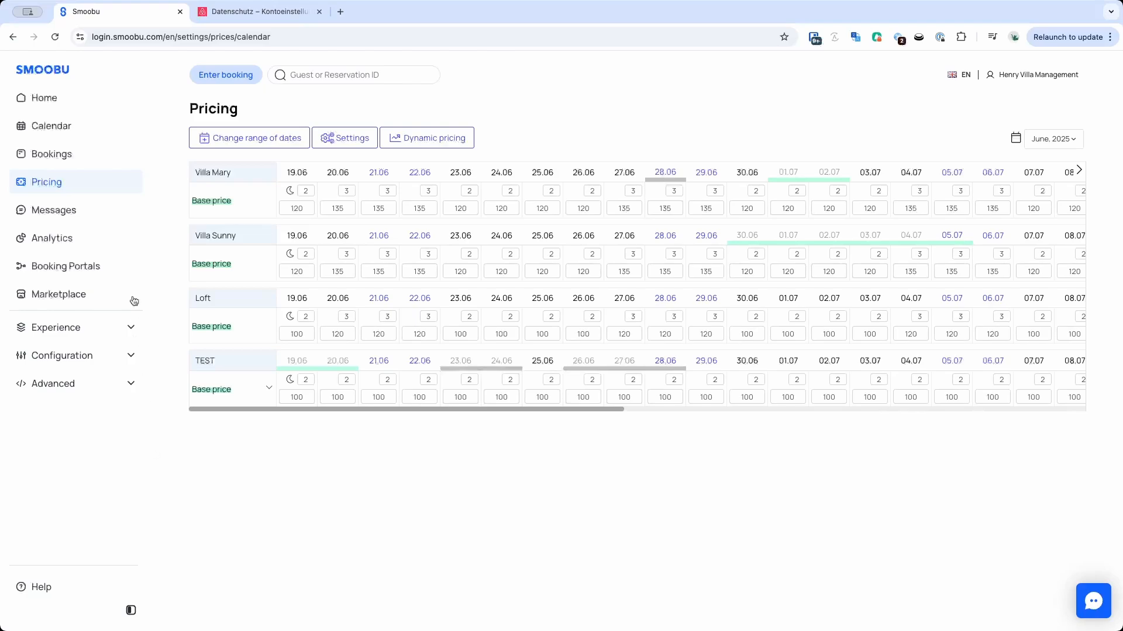
pyautogui.click(67, 104)
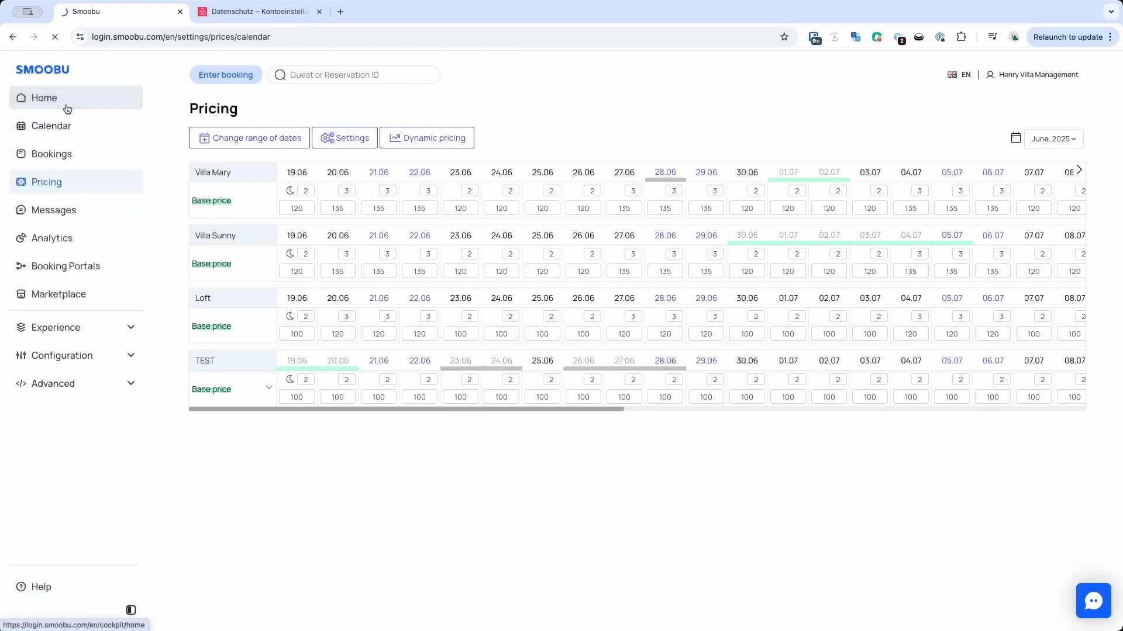